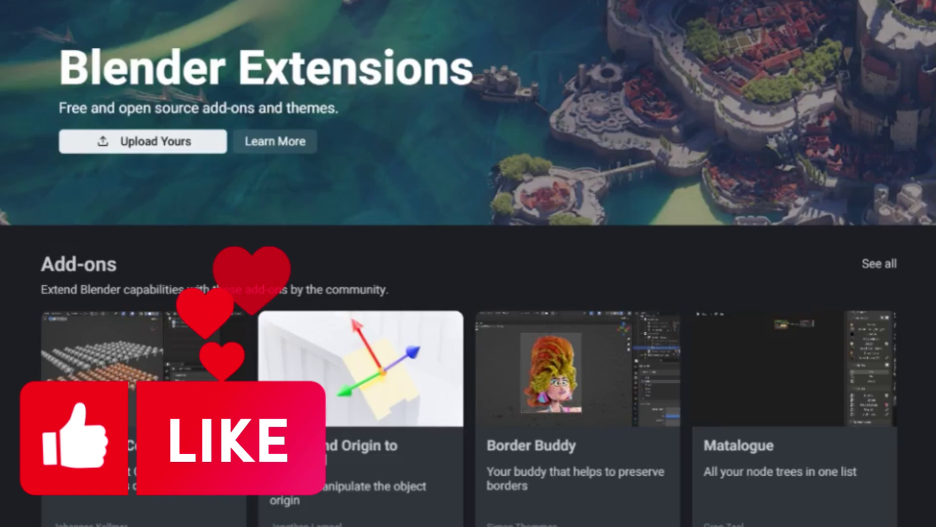
- Scroll through the Blender Extensions home page past the Add-ons and Themes listings
scroll(769, 190, "down", 8)
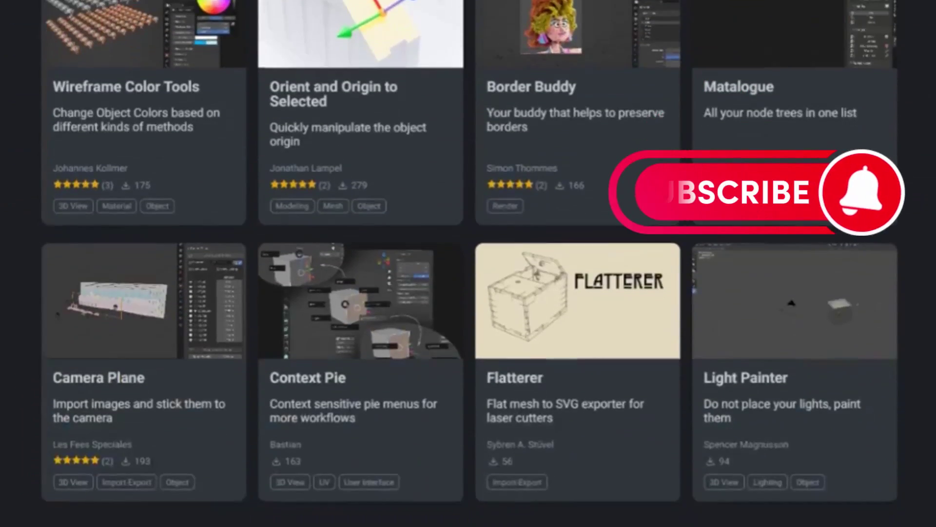
scroll(468, 264, "down", 10)
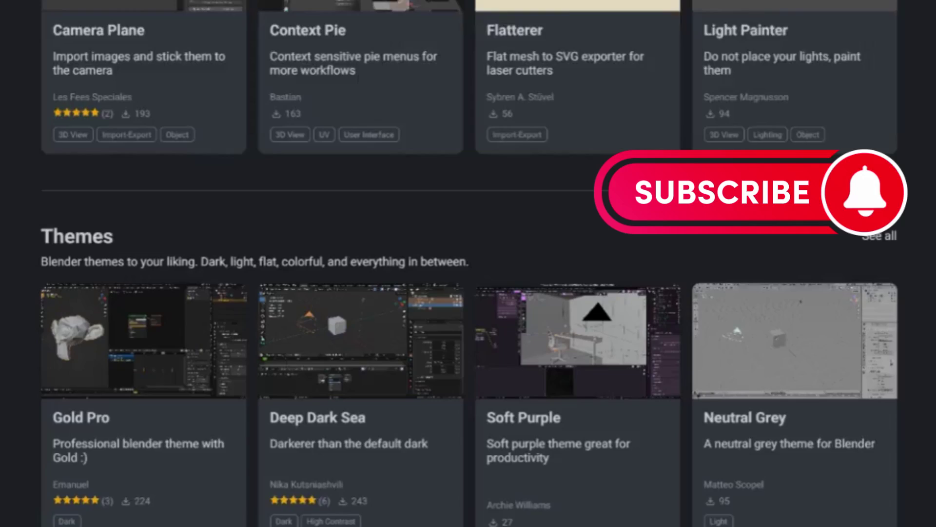
scroll(469, 263, "down", 2)
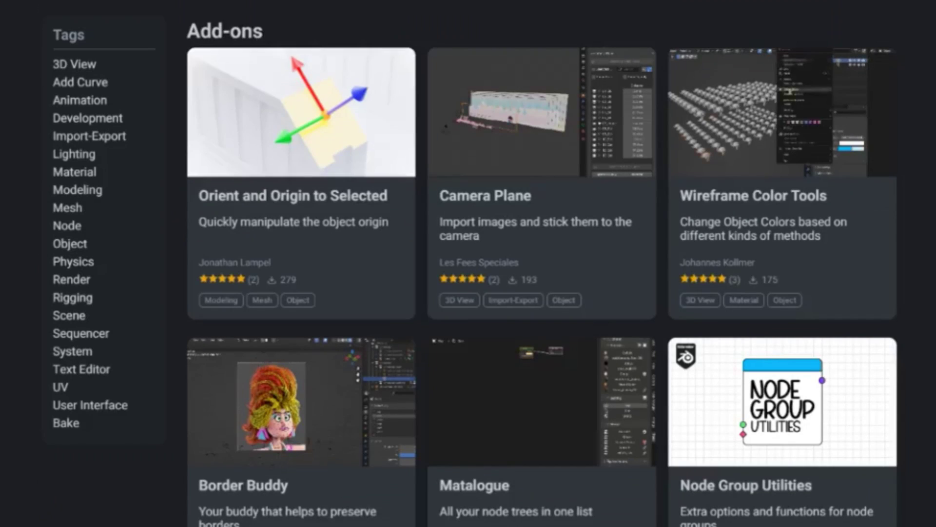
scroll(468, 264, "down", 8)
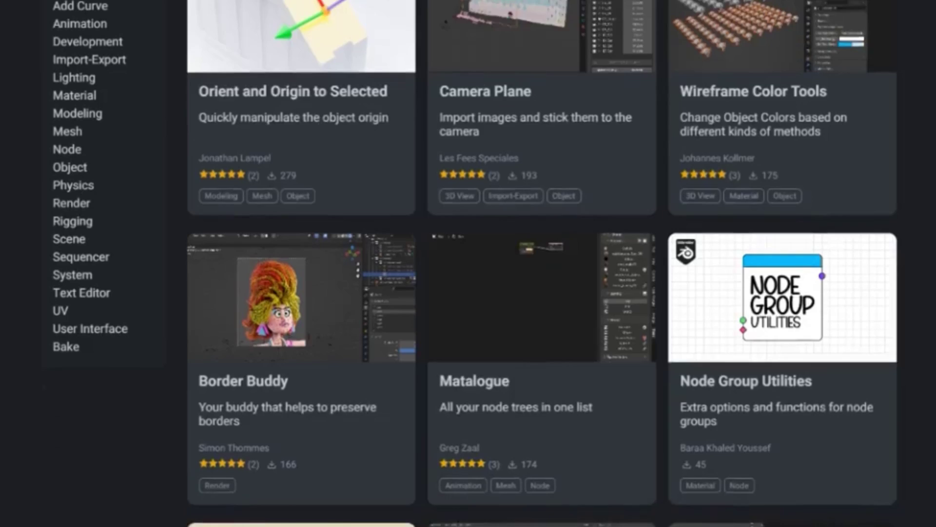
scroll(468, 263, "up", 8)
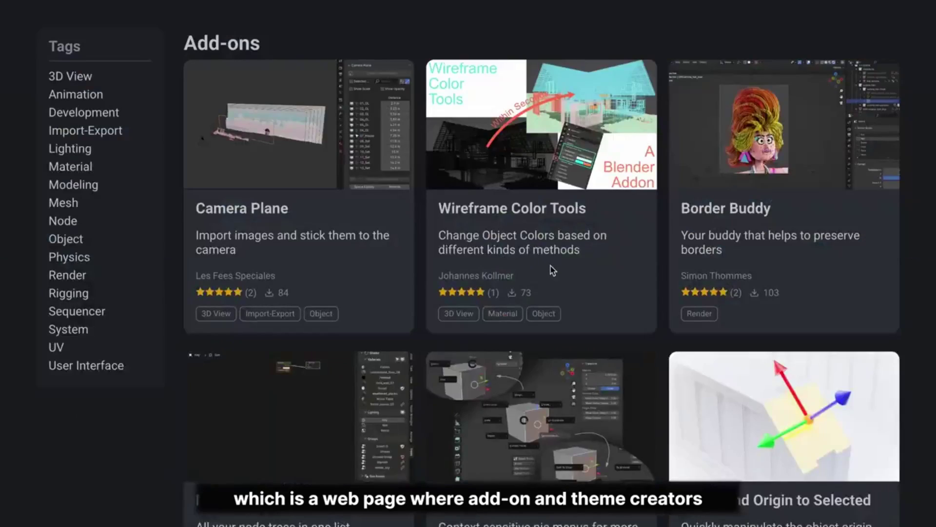
scroll(551, 263, "down", 1)
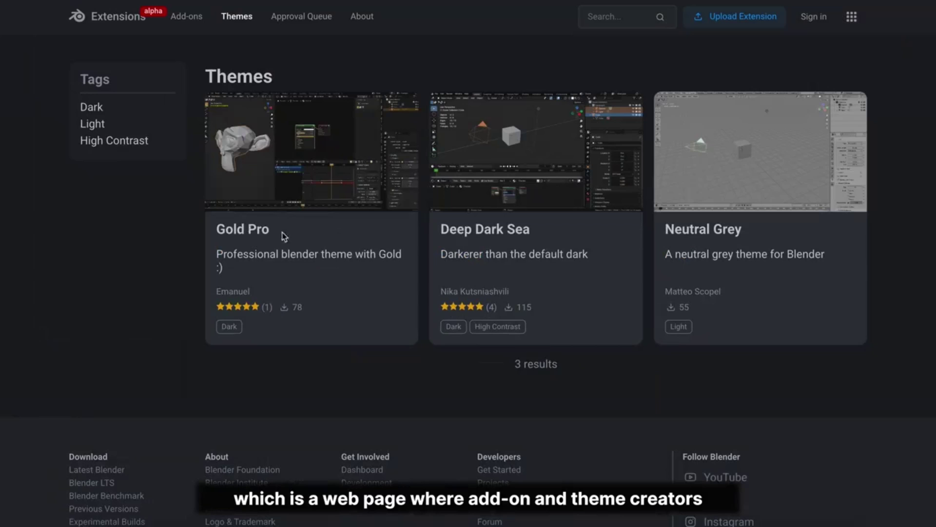
- Open the Gold Pro theme page and drag it into Blender to install it
left_click(250, 233)
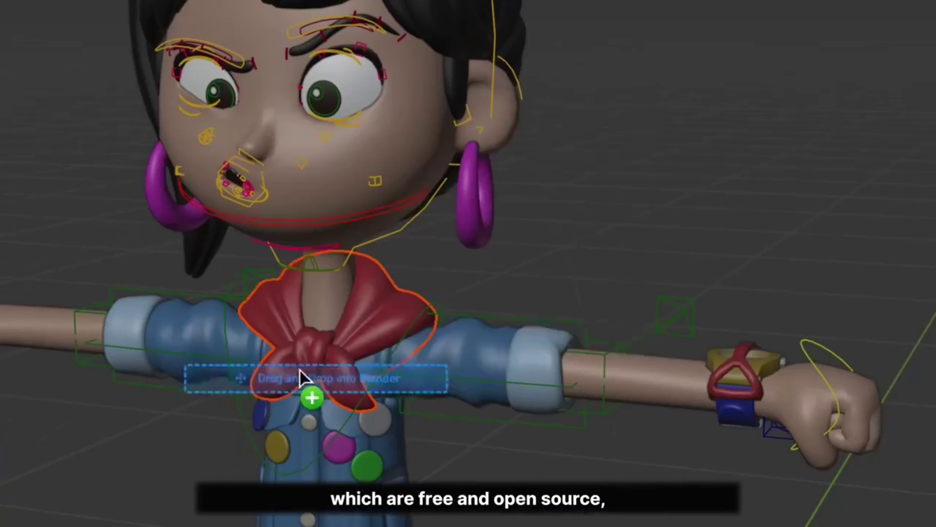
left_click_drag(305, 385, 466, 338)
left_click(561, 337)
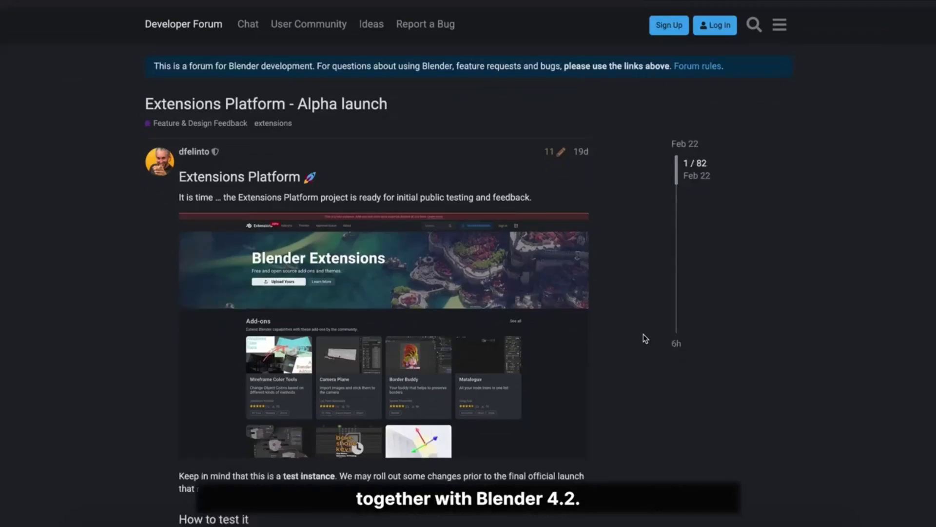
scroll(643, 334, "down", 2)
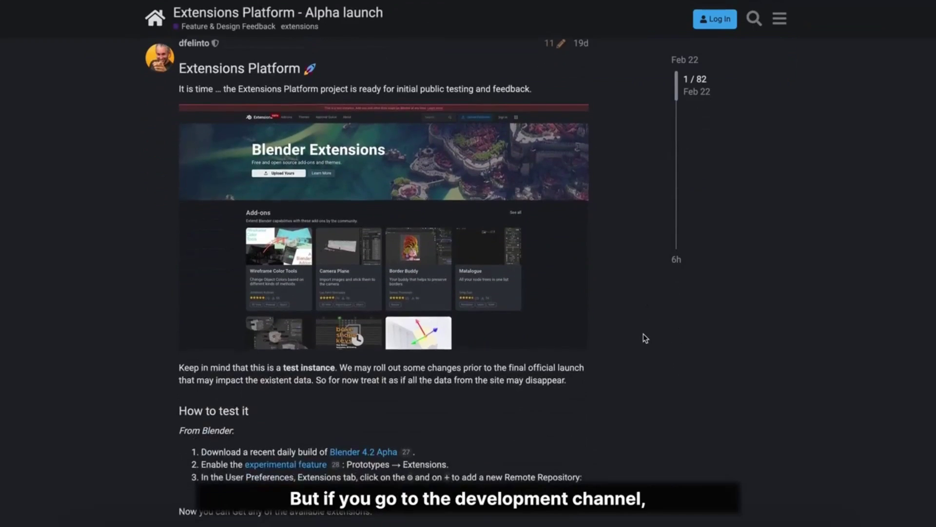
- Scroll the Extensions Platform alpha launch thread through How to test it to the replies
scroll(643, 334, "down", 5)
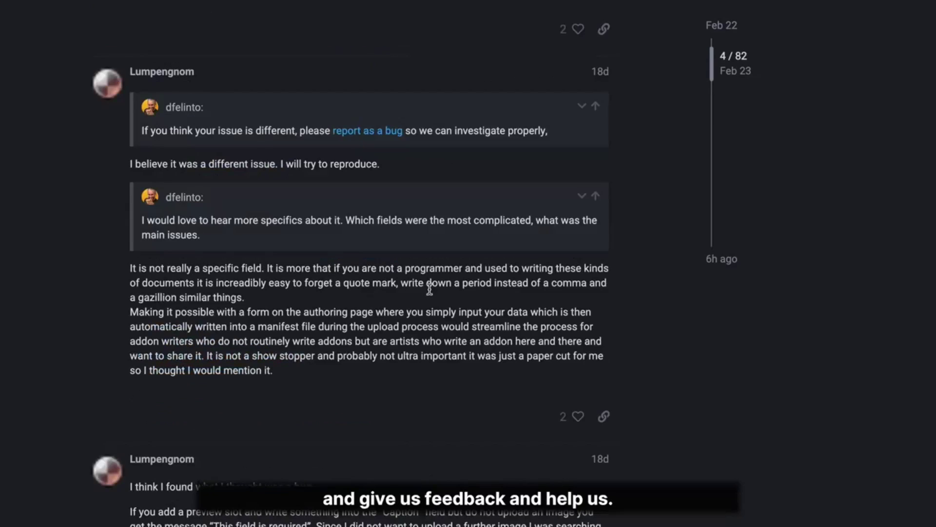
scroll(430, 290, "down", 7)
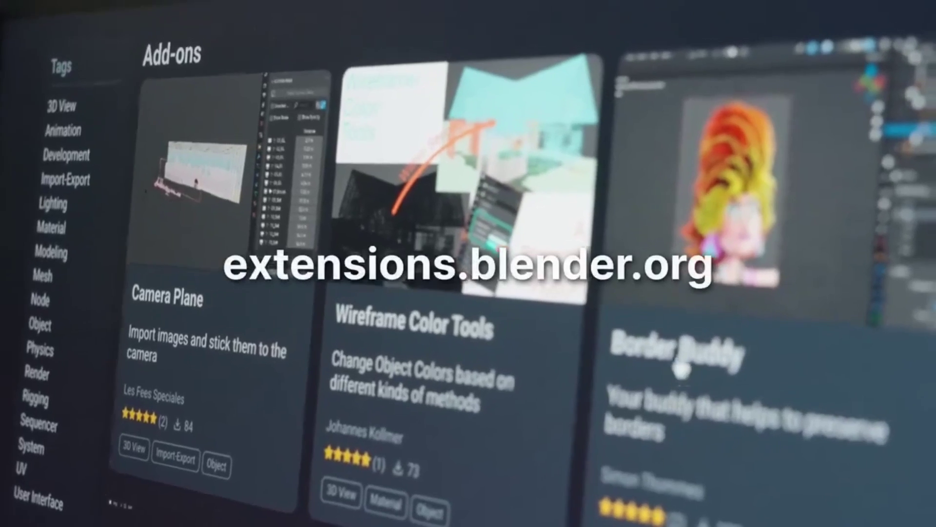
left_click(682, 370)
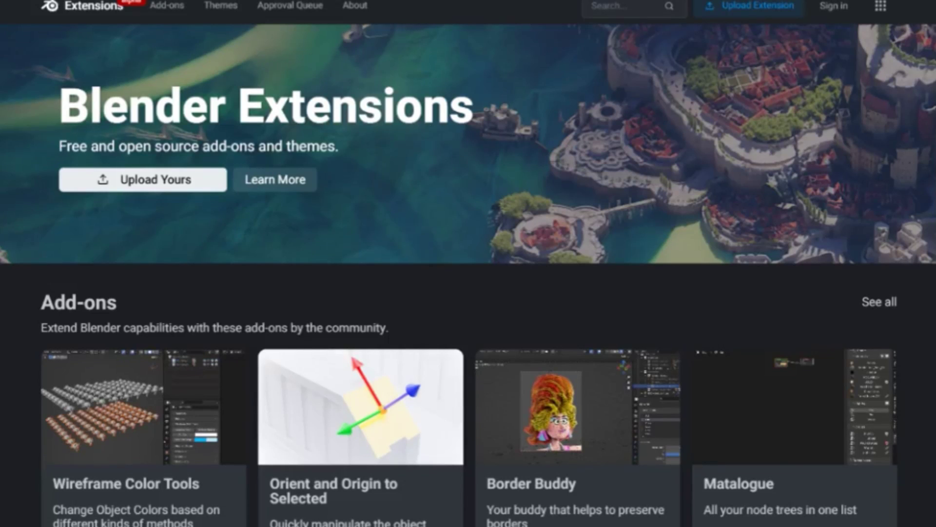
- Scroll back through the Extensions home page's Add-ons and Themes listings
scroll(468, 263, "down", 8)
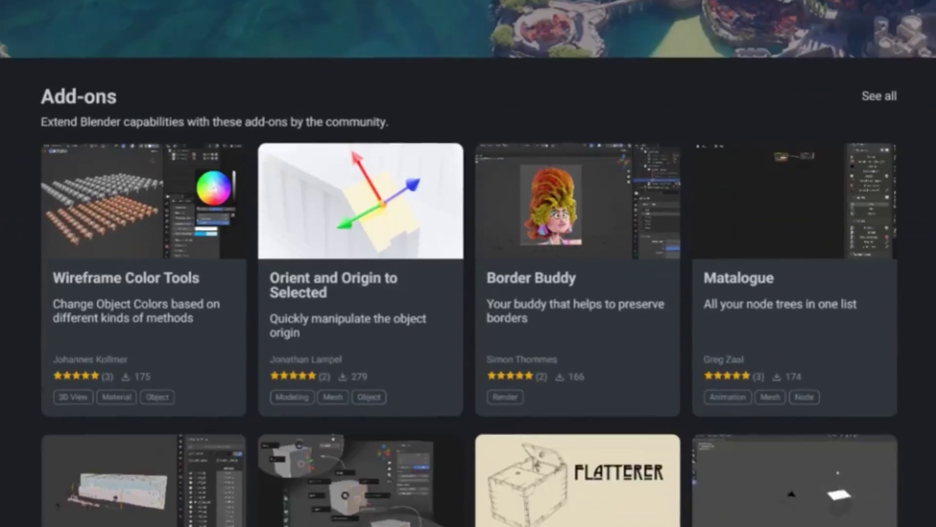
scroll(468, 263, "down", 10)
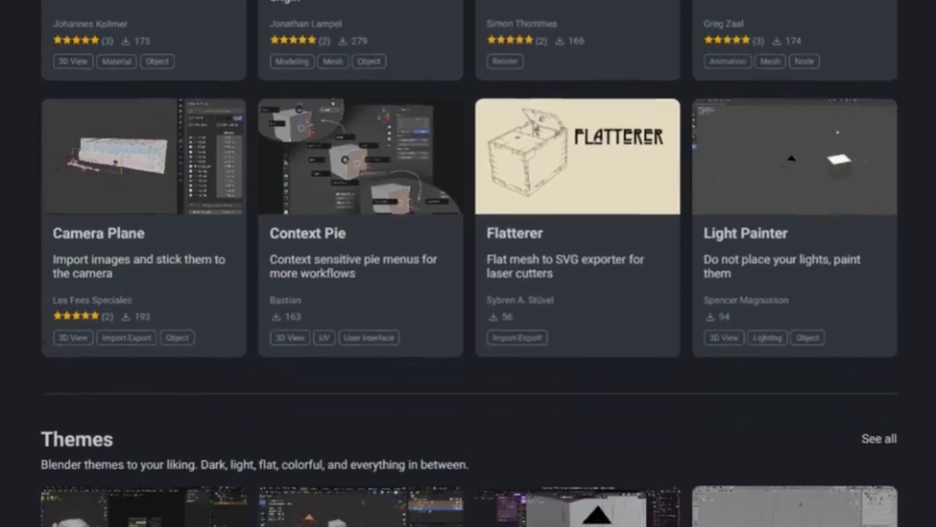
scroll(469, 263, "down", 2)
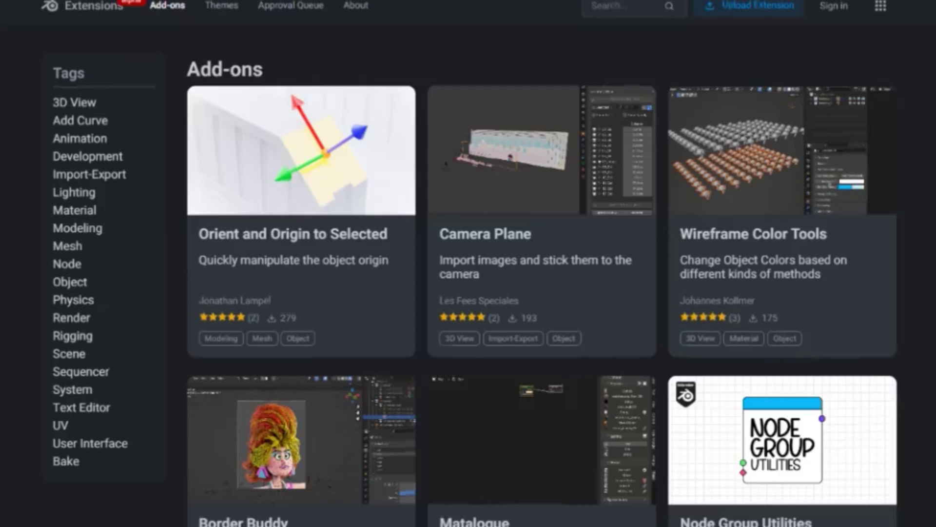
scroll(468, 263, "down", 8)
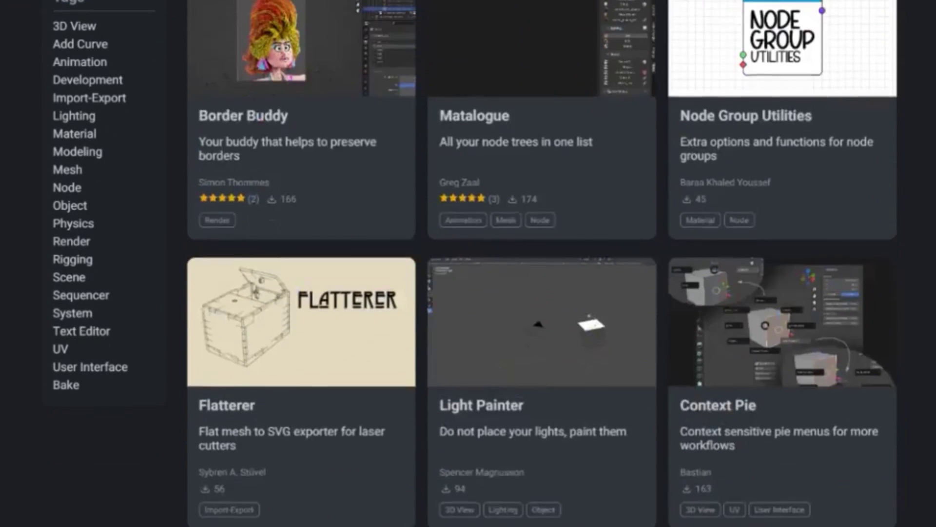
scroll(468, 263, "up", 8)
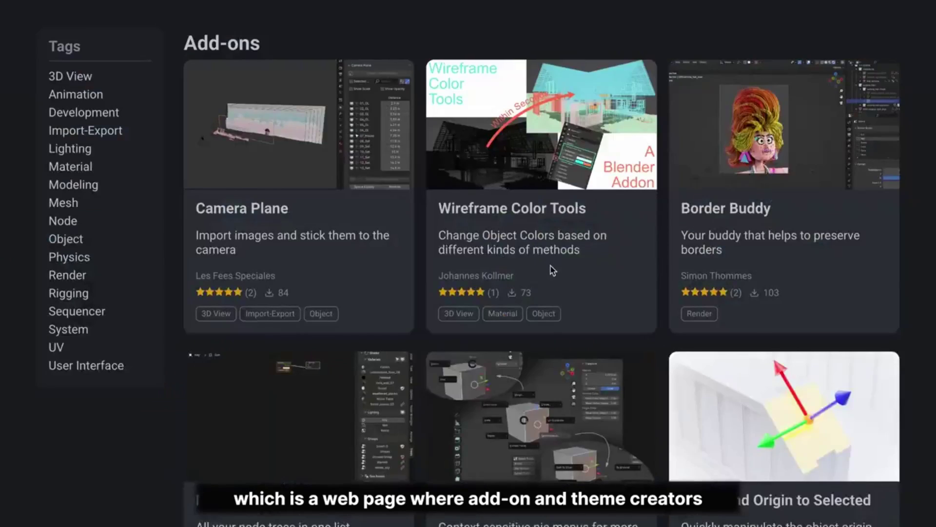
scroll(546, 265, "down", 2)
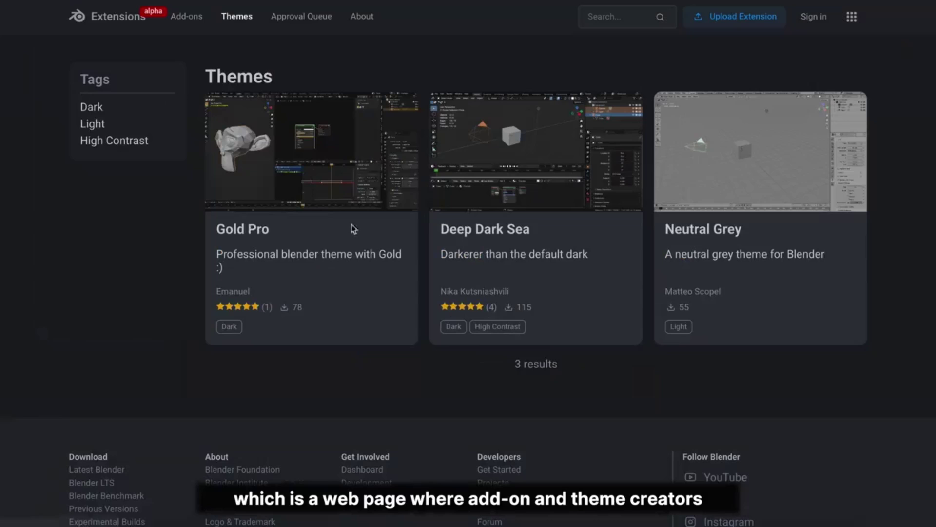
- Drag the Gold Pro theme into Blender and install it, turning the interface accents gold
left_click(250, 232)
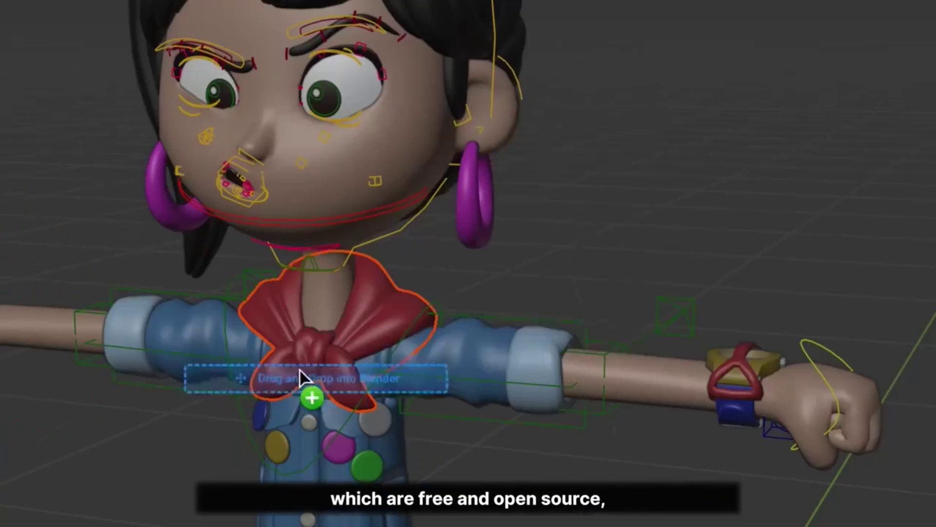
left_click_drag(302, 373, 467, 338)
left_click(561, 333)
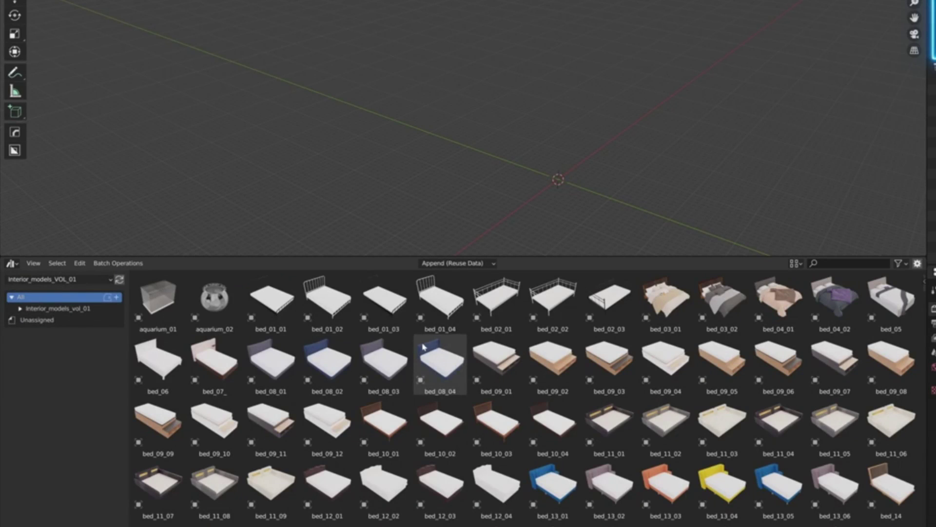
- Browse the interior catalog's Beds, Chairs, Decor and Lamps categories
left_click(20, 308)
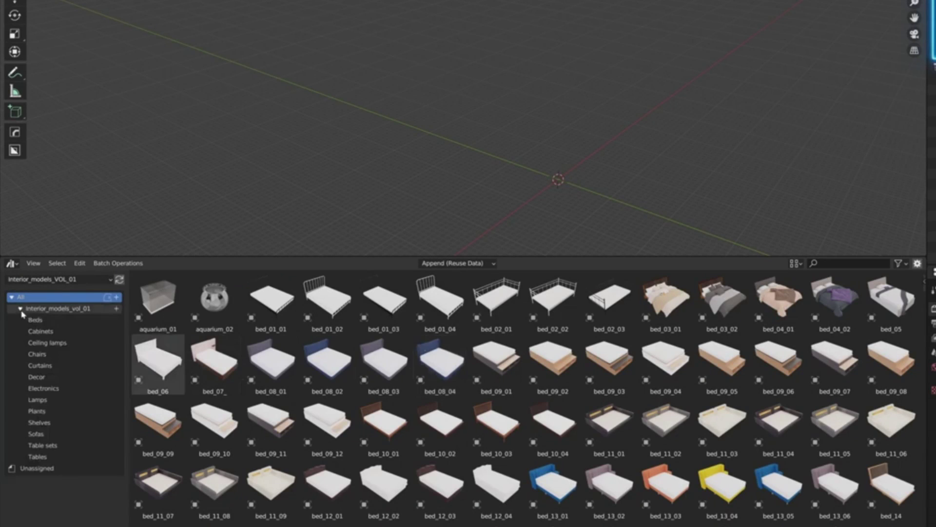
left_click(36, 319)
left_click(37, 353)
left_click(37, 376)
left_click(49, 399)
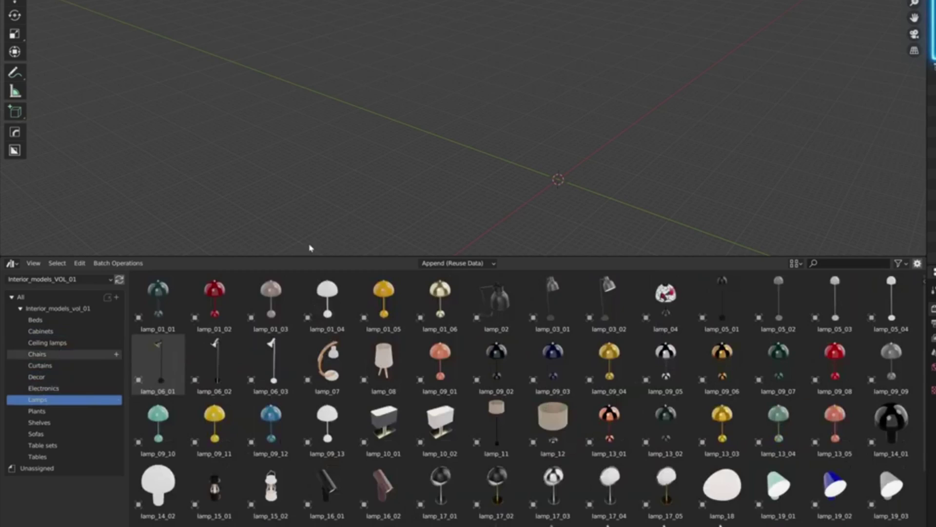
- Add a plane to the scene and scale it up
left_click(271, 298)
key("shift+a")
left_click(513, 146)
key("s")
- Place the bed_03_02 bed onto the plane and look through the Cabinets assets
left_click(41, 320)
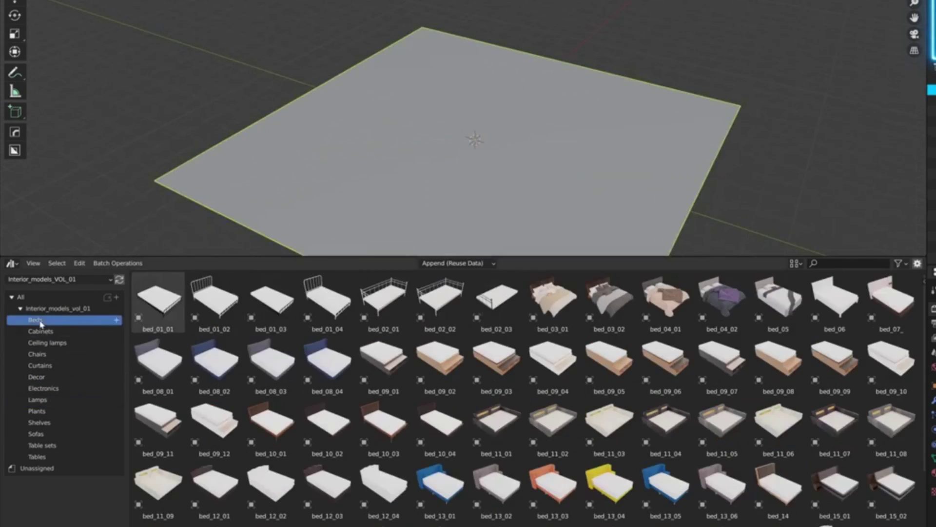
left_click_drag(590, 320, 400, 105)
scroll(400, 105, "up", 2)
left_click(40, 331)
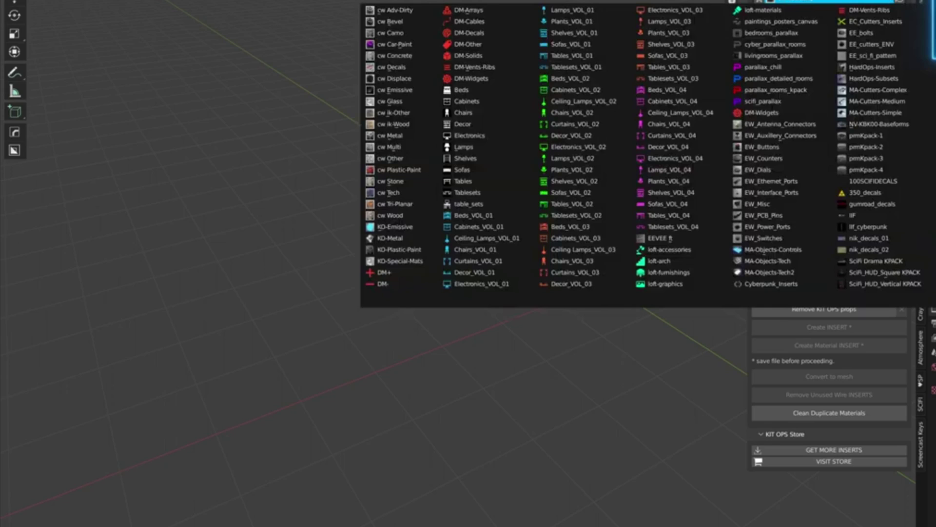
left_click(473, 215)
- Add another plane and place the bed_01_01 insert on it
key("shift+a")
left_click(477, 174)
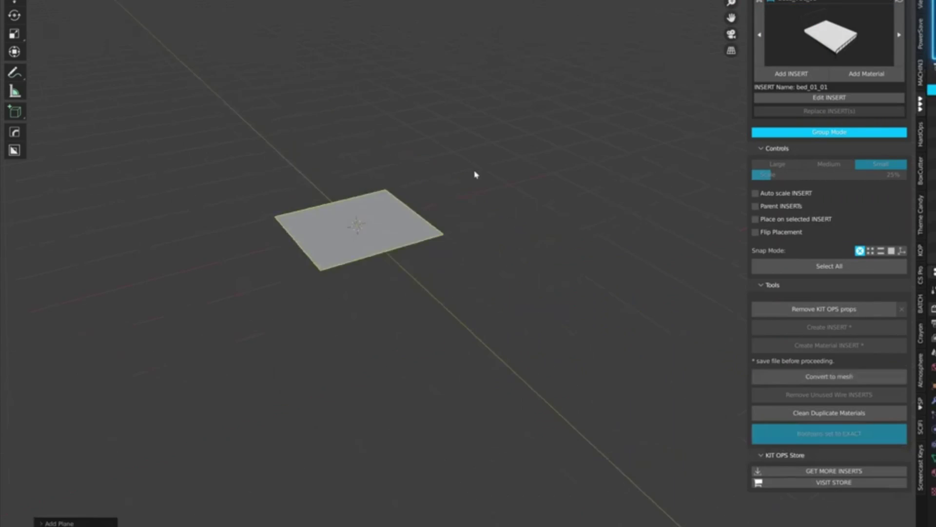
scroll(684, 155, "up", 3)
left_click_drag(829, 36, 499, 267)
scroll(488, 261, "down", 4)
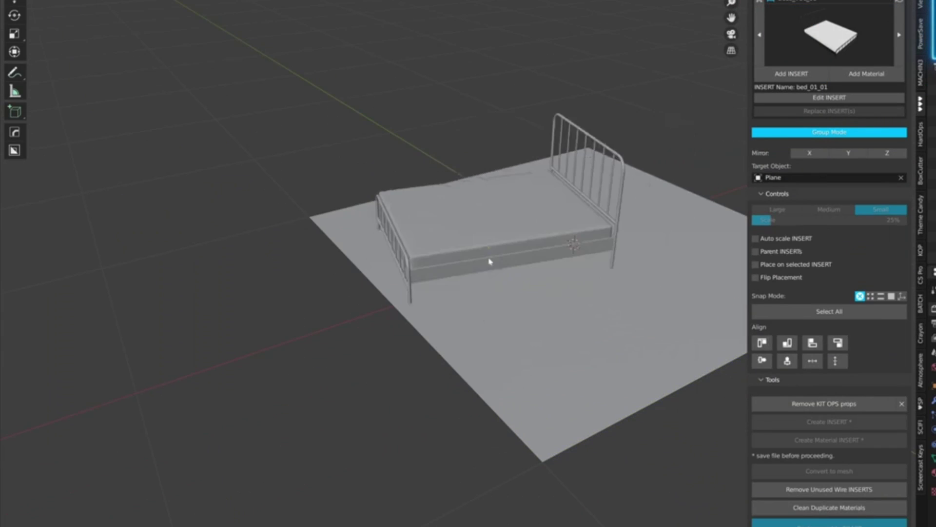
left_click(488, 261)
- Insert the chair_09_01 office chair on the floor plane beside the bed
left_click(804, 1)
left_click(857, 35)
left_click(840, 29)
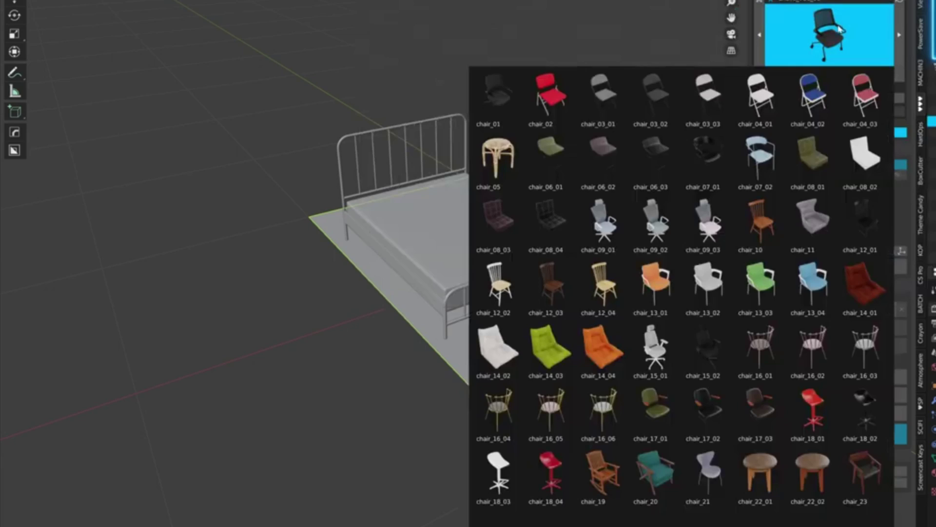
left_click(616, 227)
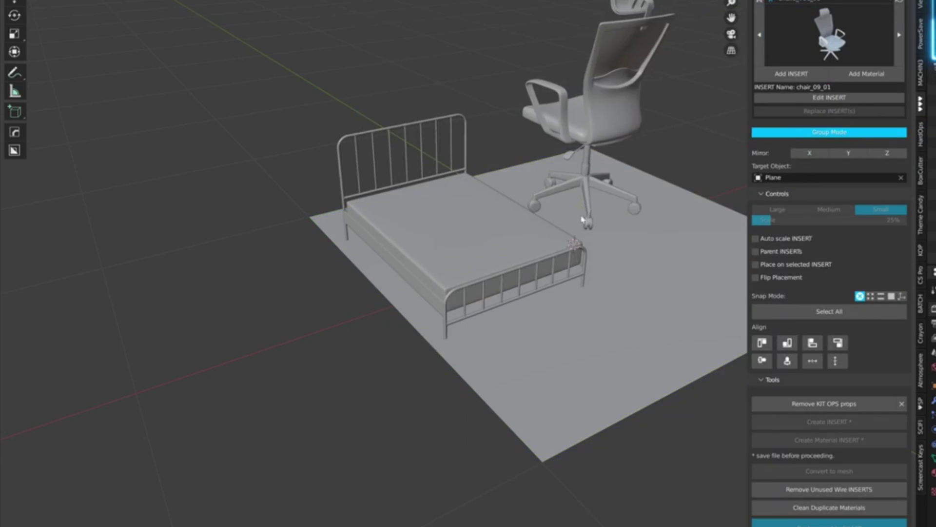
left_click(539, 208)
middle_click_drag(538, 207, 521, 200)
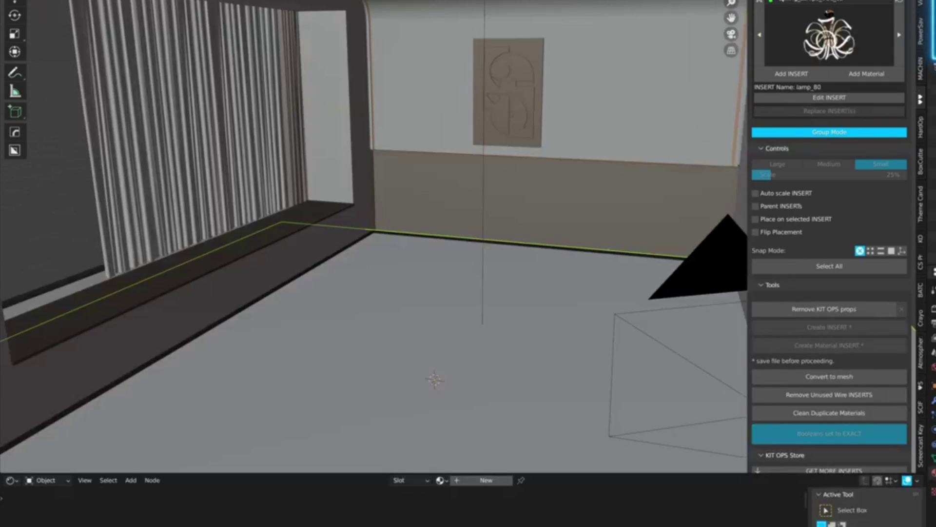
left_click(800, 76)
- Apply the ik-wood-07 wood material to the floor
left_click(782, 13)
left_click(809, 57)
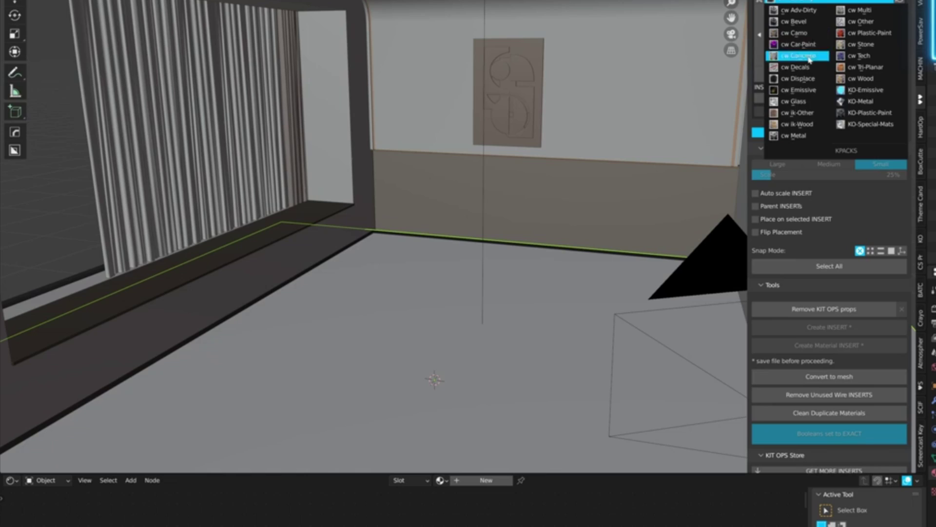
left_click(821, 123)
left_click(812, 97)
left_click(867, 74)
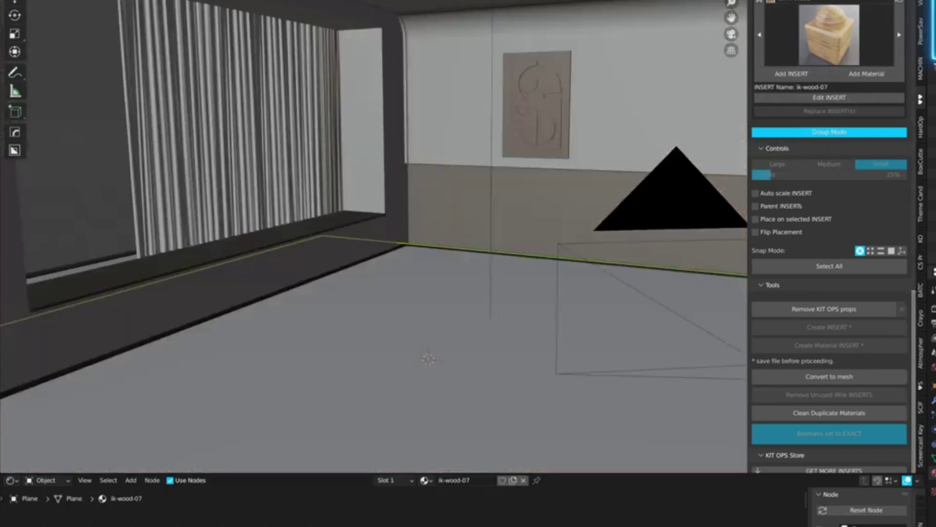
- Add an upholstered bed from Beds_VOL_02 to the room
left_click(829, 6)
left_click(829, 39)
left_click(829, 34)
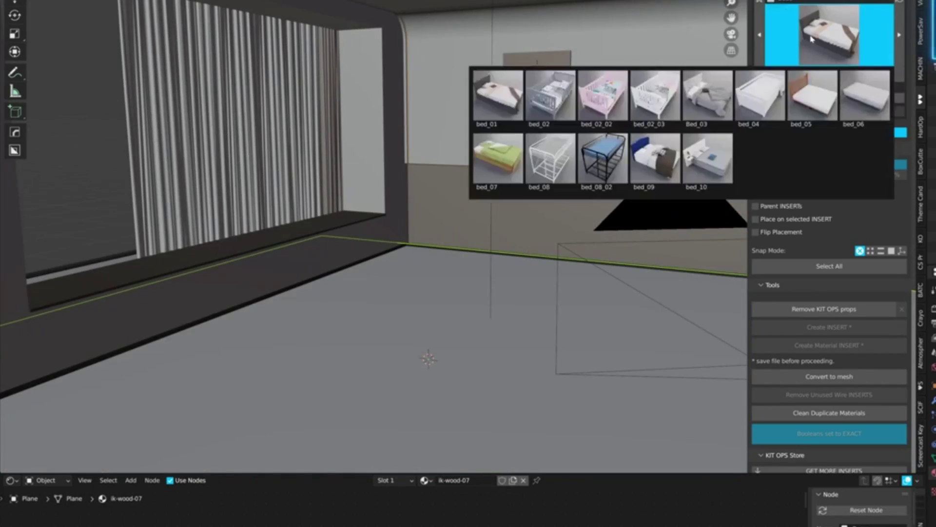
left_click(829, 3)
left_click(677, 106)
left_click(556, 296)
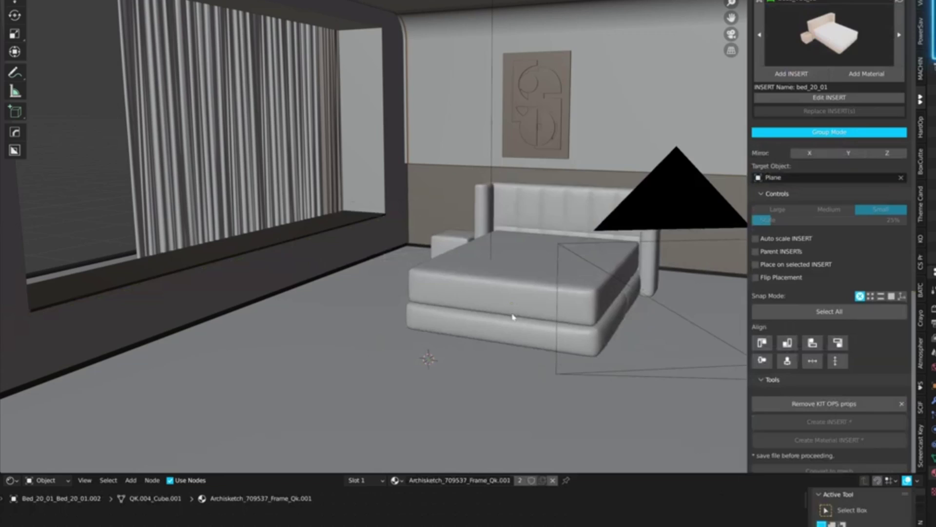
scroll(495, 294, "up", 3)
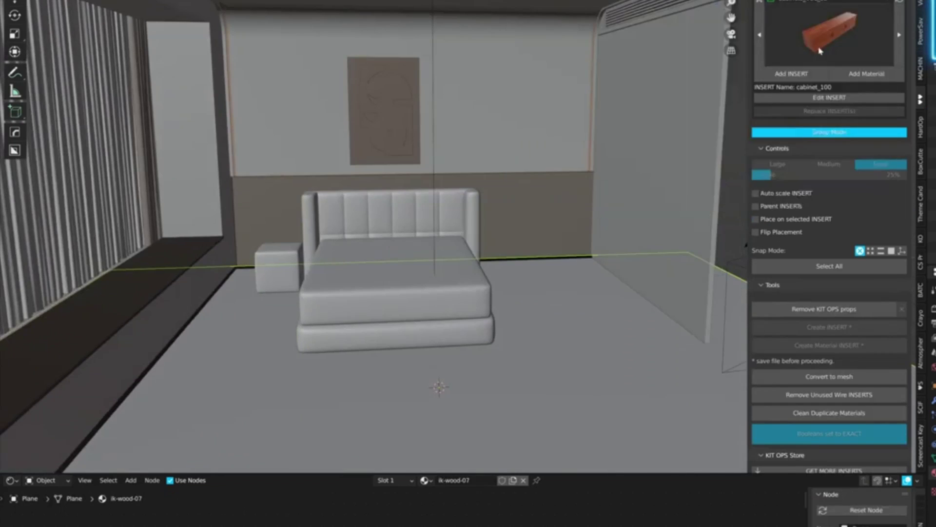
- Place a tall wardrobe from a cabinet pack beside the bed
left_click(829, 2)
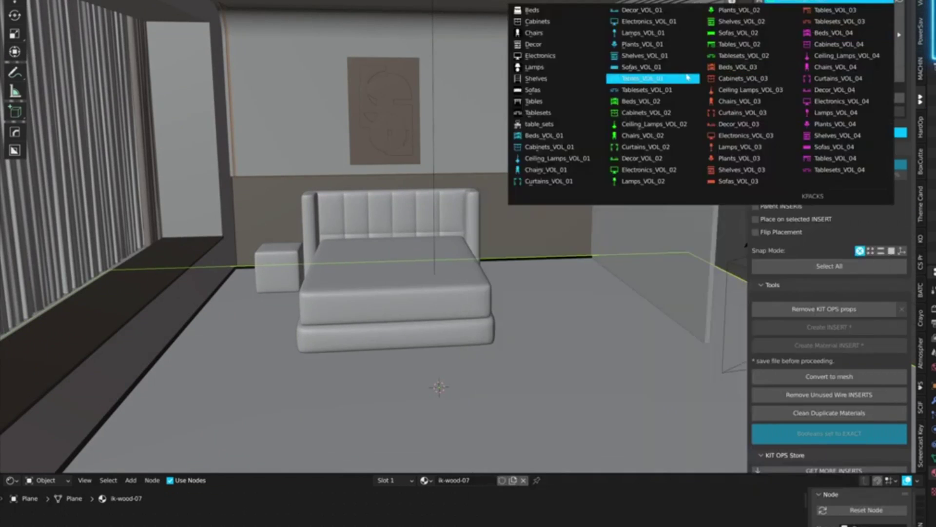
left_click(627, 77)
left_click(830, 3)
left_click(732, 80)
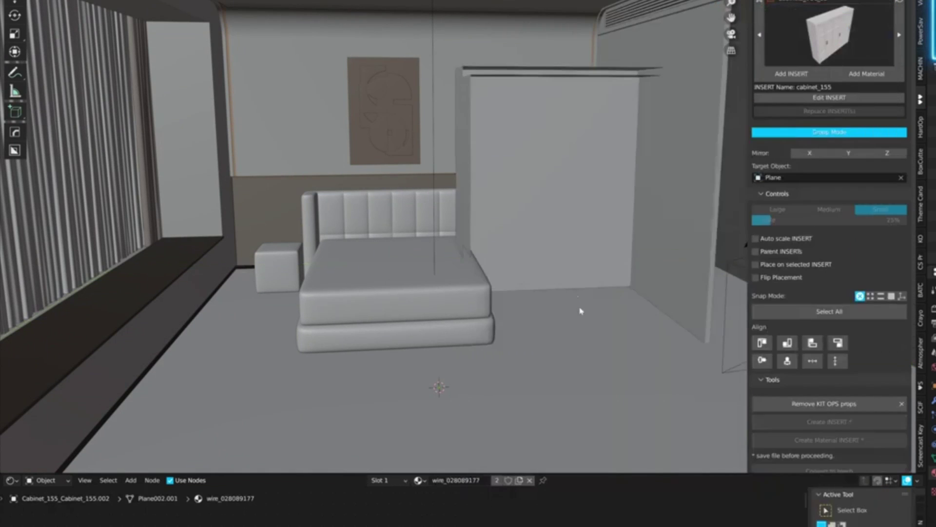
left_click(589, 306)
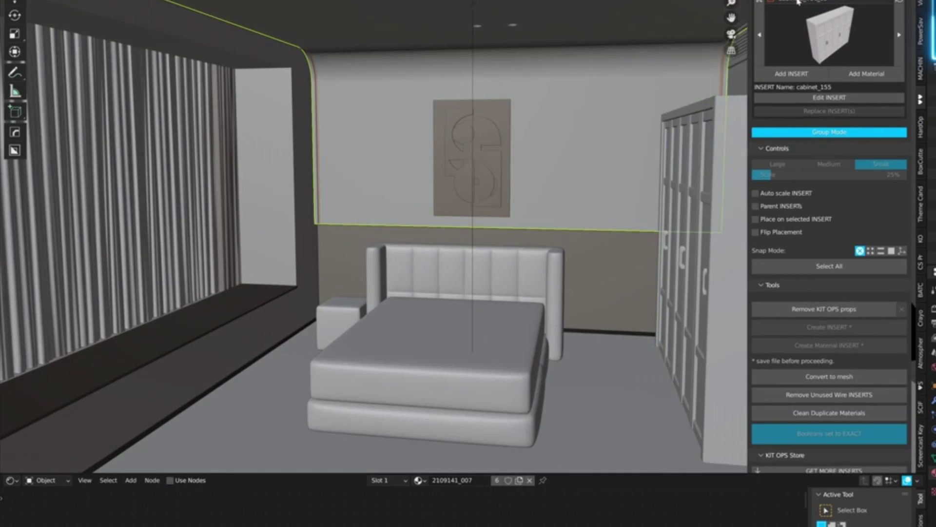
- Hang the lamp_162_01 pendant lamp above the bed
left_click(829, 2)
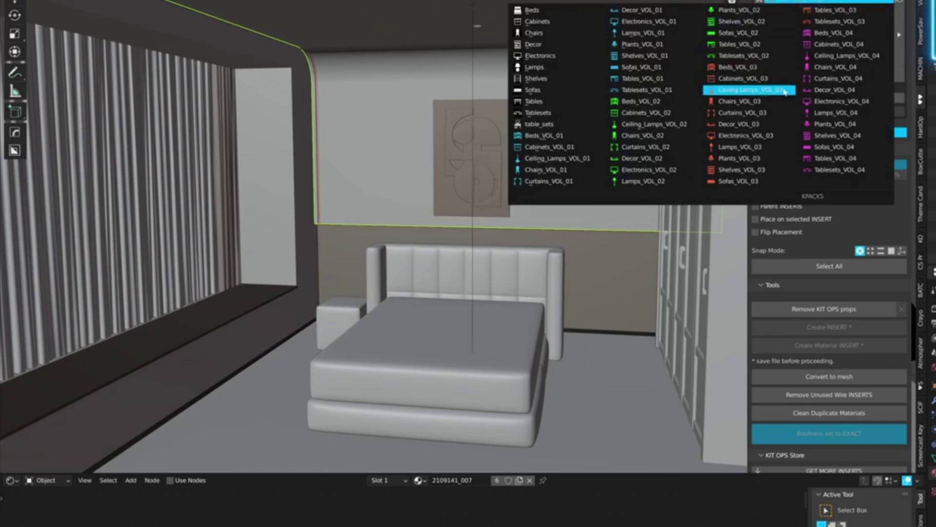
left_click(749, 91)
left_click(849, 33)
left_click(829, 3)
left_click(832, 56)
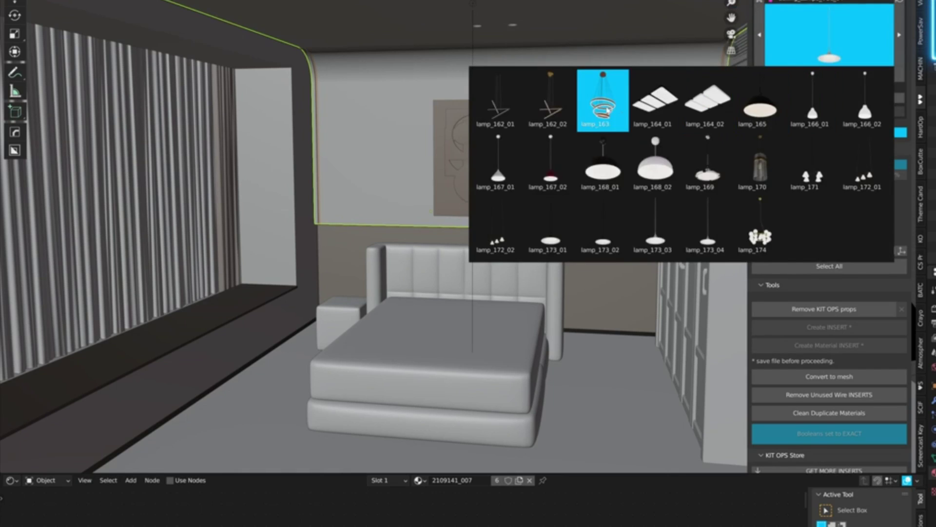
left_click(602, 94)
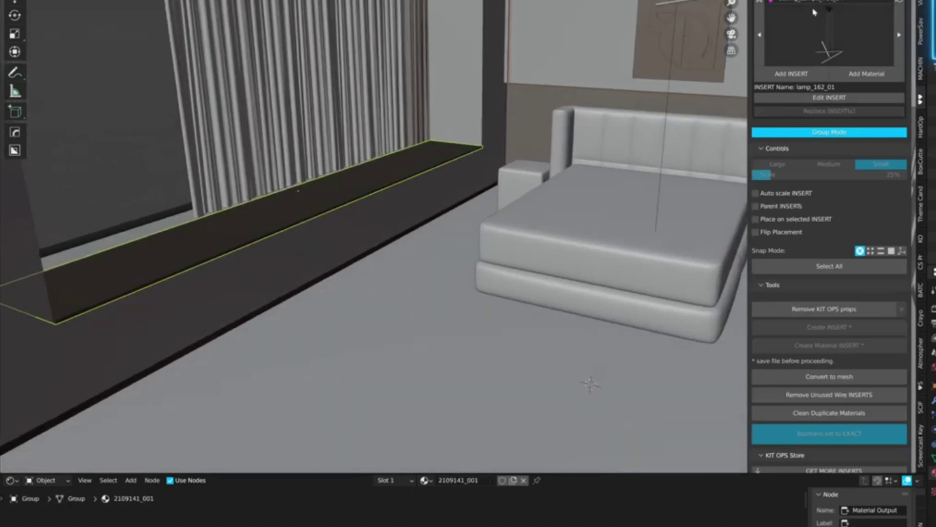
- Put a table lamp and a small Decor_VOL_01 piece on the window sill
left_click(830, 2)
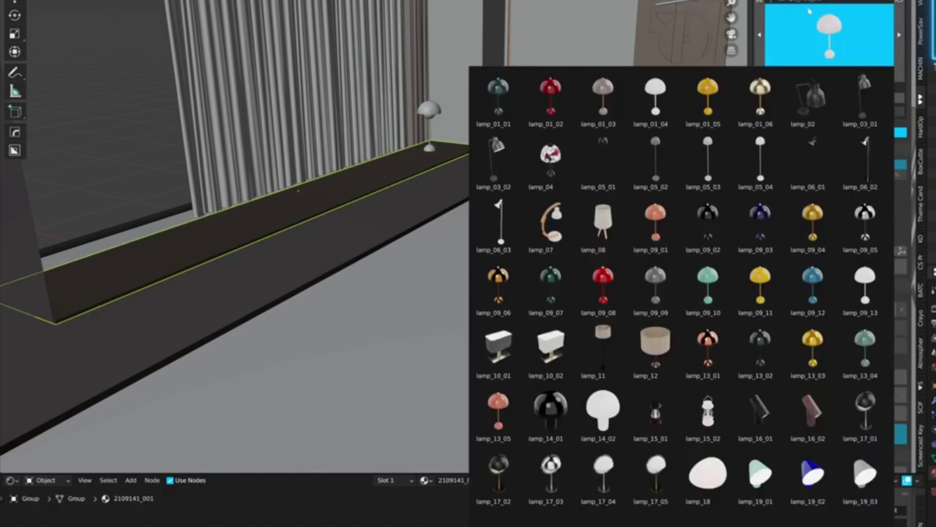
left_click(829, 2)
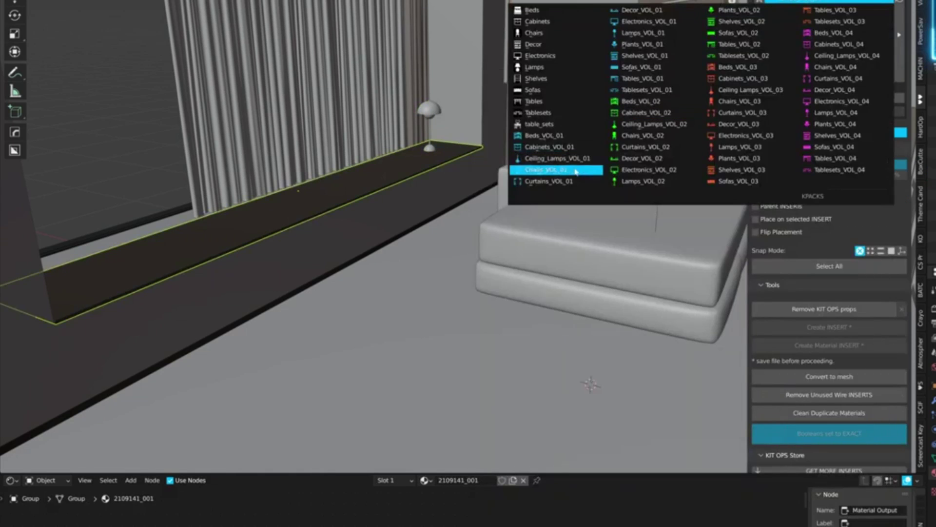
left_click(642, 10)
left_click(600, 314)
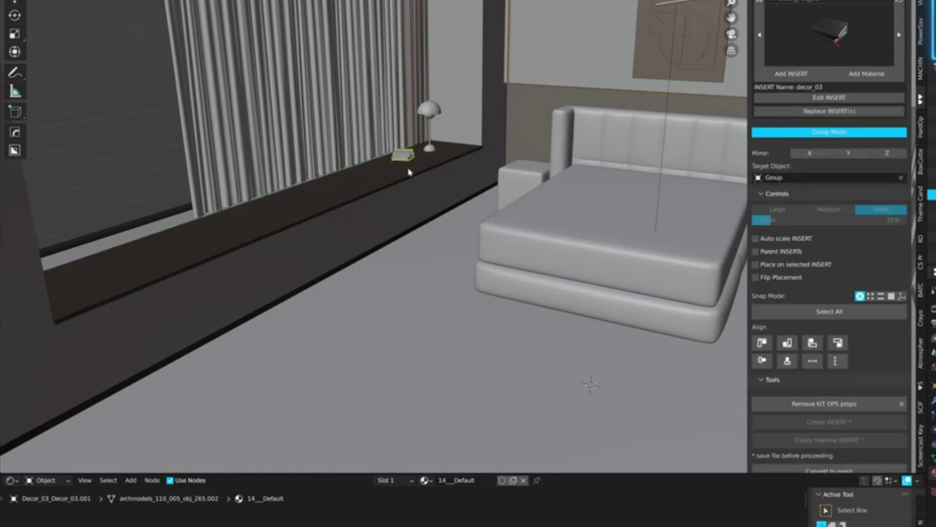
- Add an electronics fan to the window sill and hide the sidebar
left_click(834, 38)
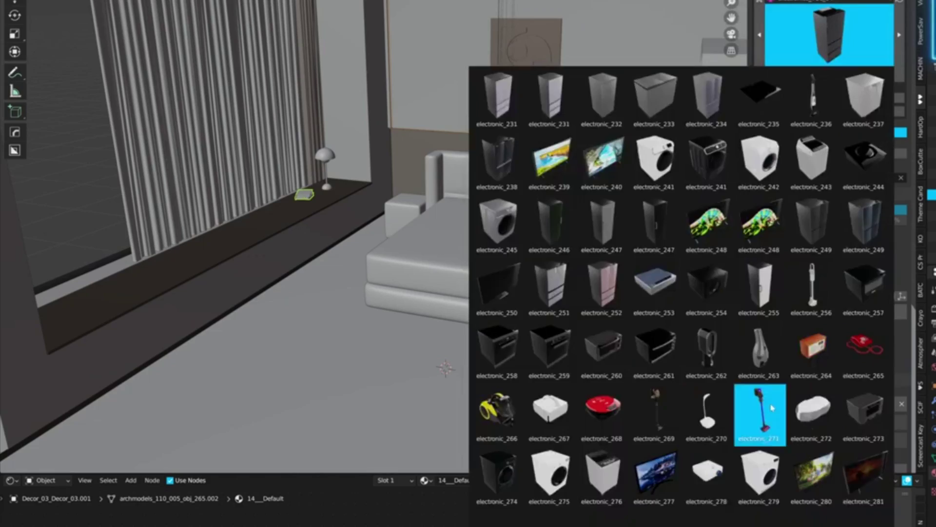
scroll(772, 409, "down", 8)
left_click(627, 398)
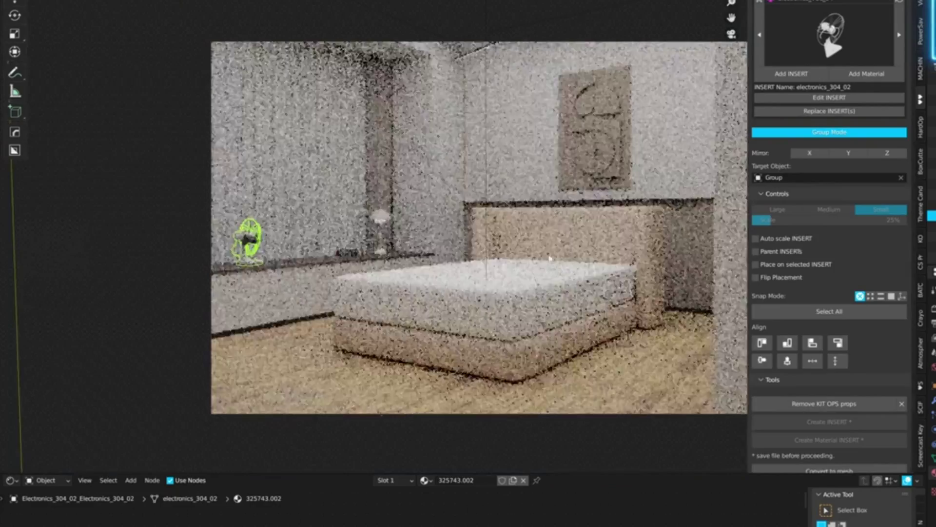
key("n")
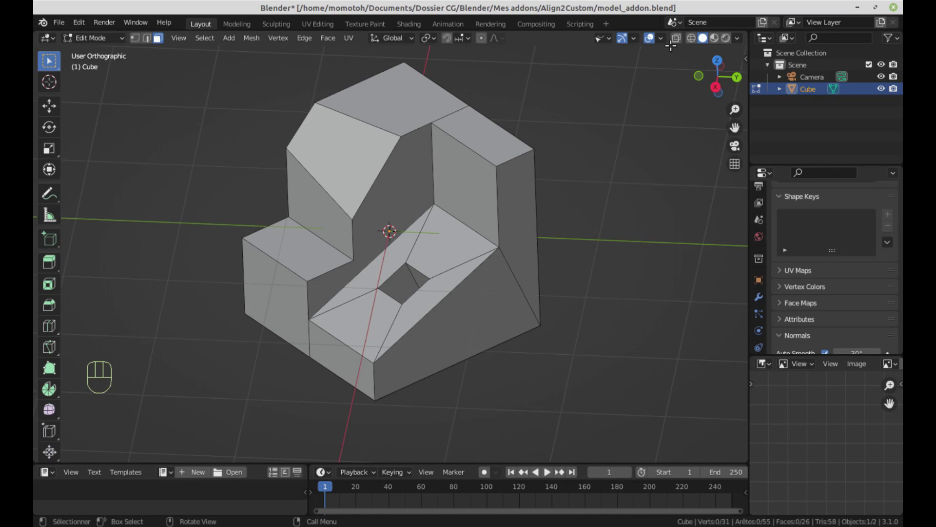
- With X-ray on, create a new transform orientation from the small face inside the opening
left_click(676, 39)
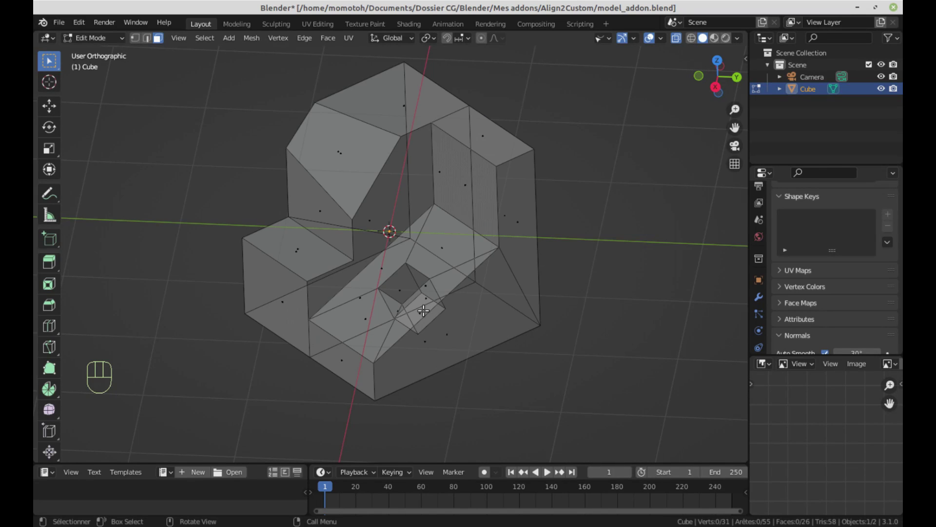
left_click(423, 310)
middle_click_drag(423, 311, 492, 362)
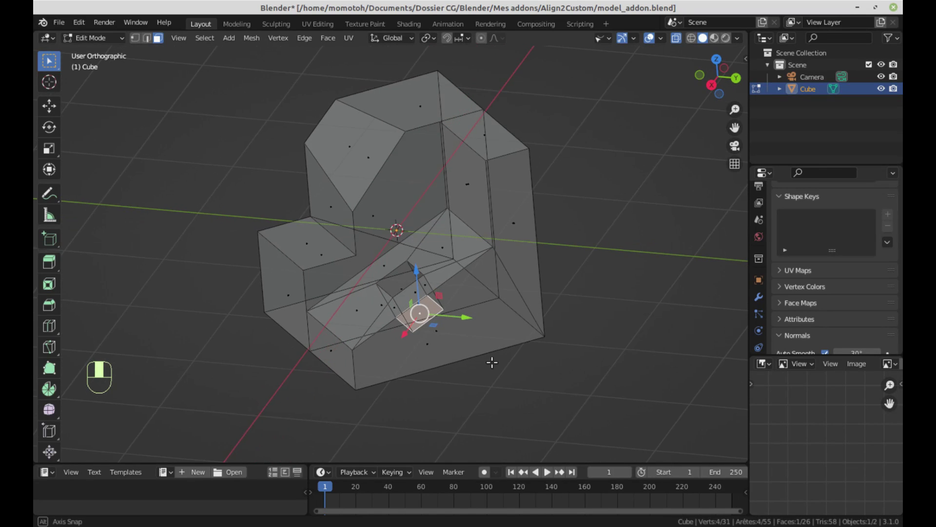
left_click(404, 42)
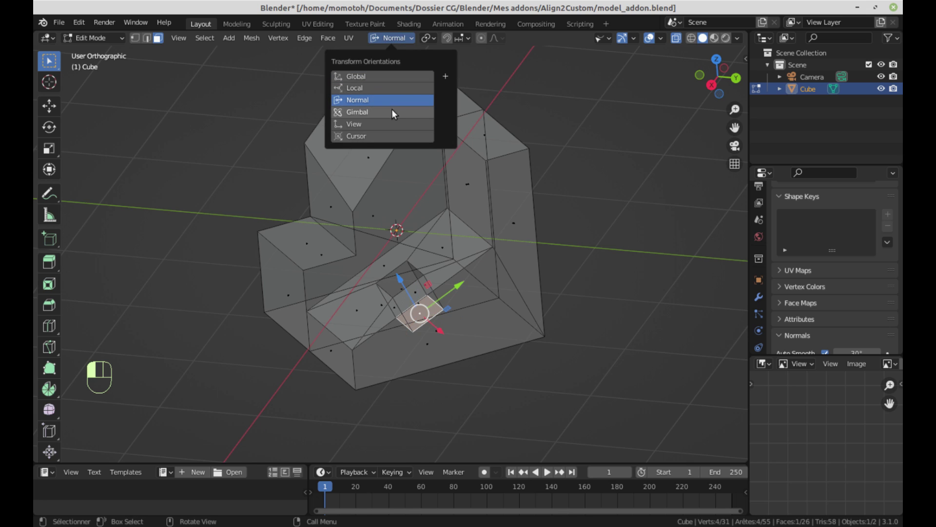
left_click(445, 78)
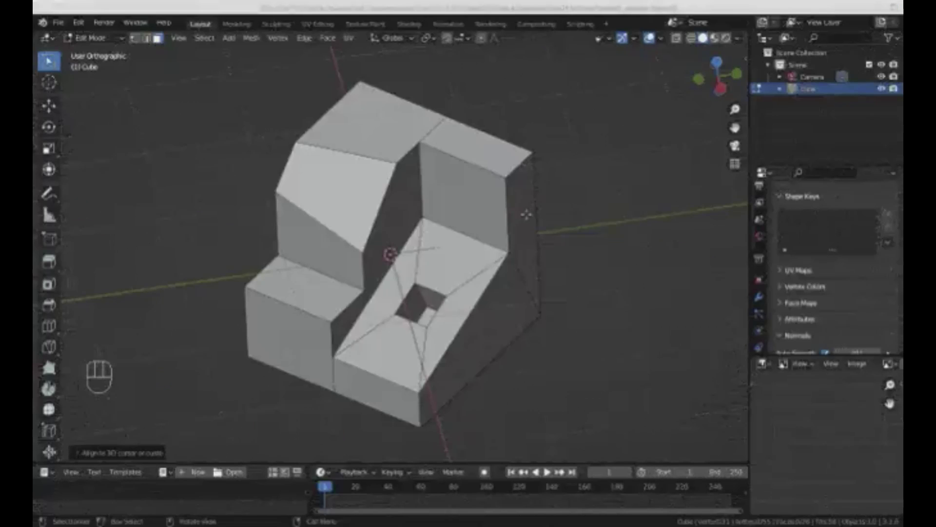
- Align the view to the new orientation and rotate it two steps
middle_click_drag(218, 294, 247, 322)
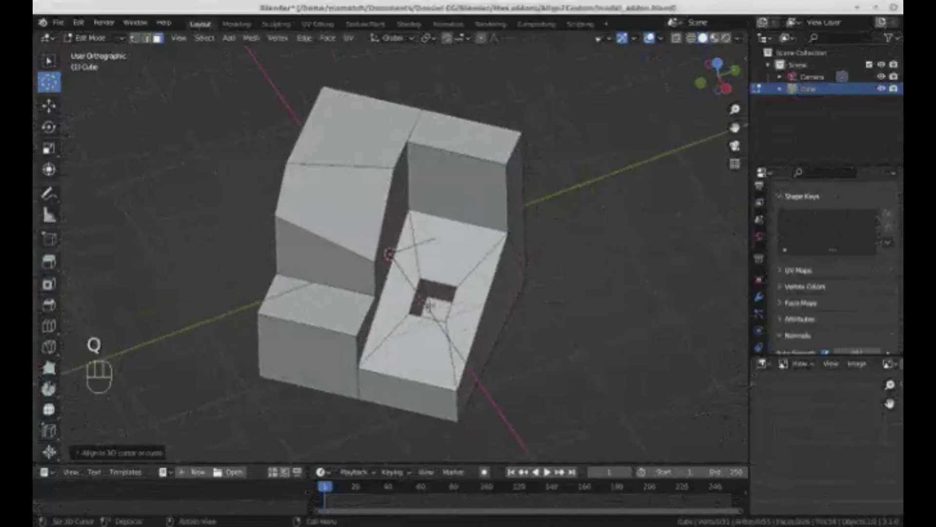
key("alt+KP_8")
key("alt+KP_5")
key("alt+KP_6")
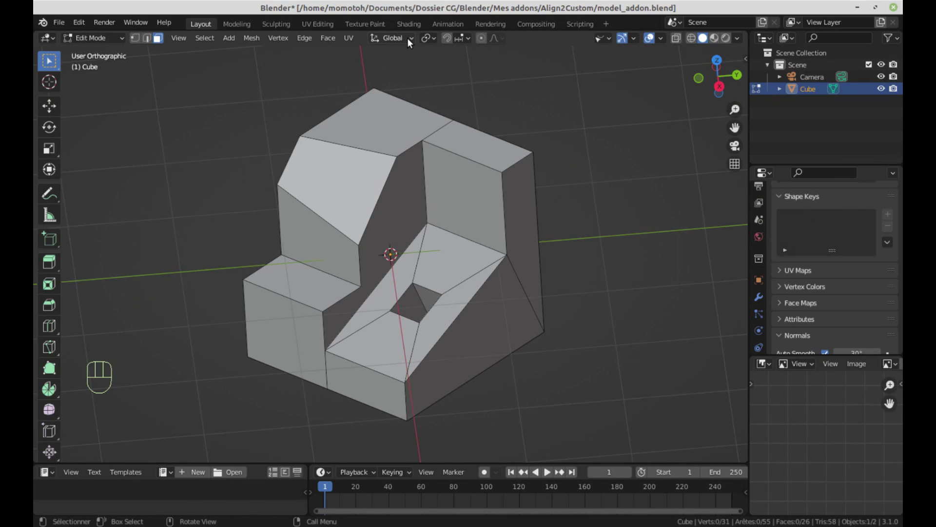
- Switch to CUSTOM_ORIENTATION and view the mesh from its custom top, front and side
left_click(408, 40)
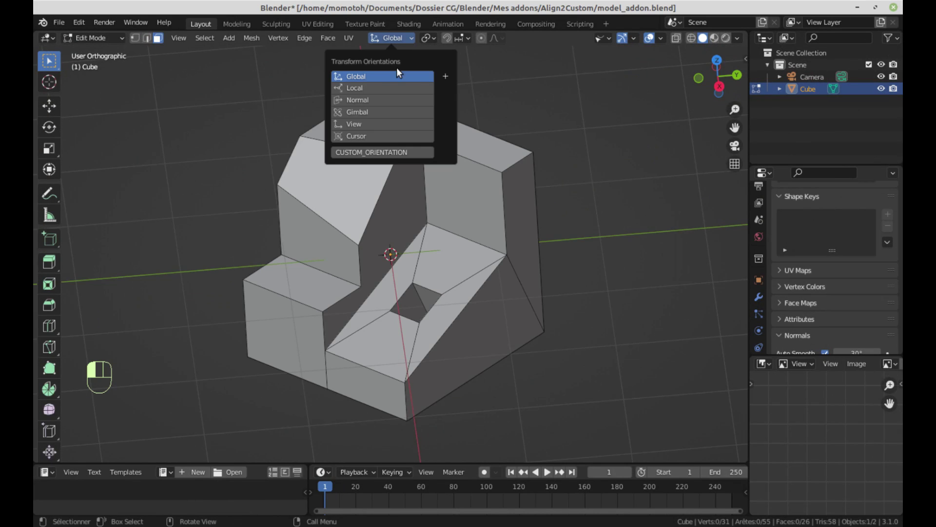
left_click(394, 151)
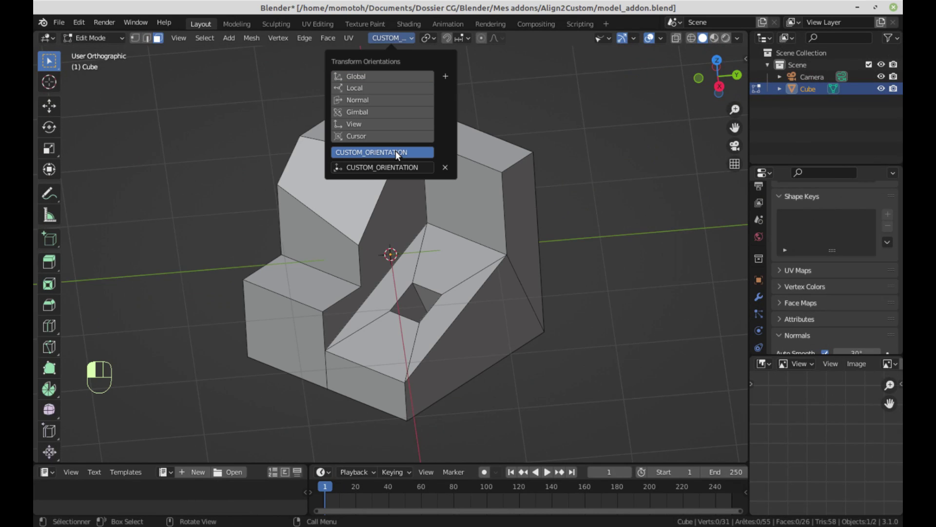
key("alt+KP_7")
key("alt+KP_1")
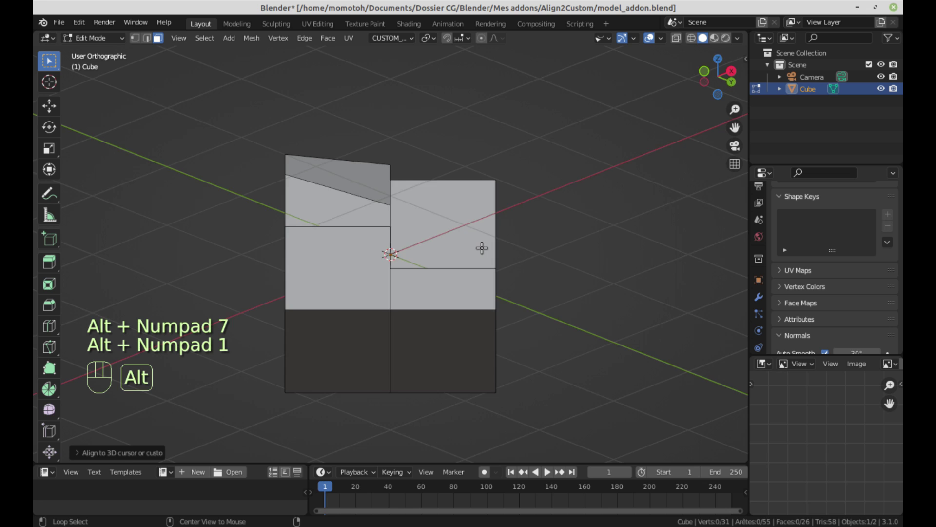
key("alt+KP_3")
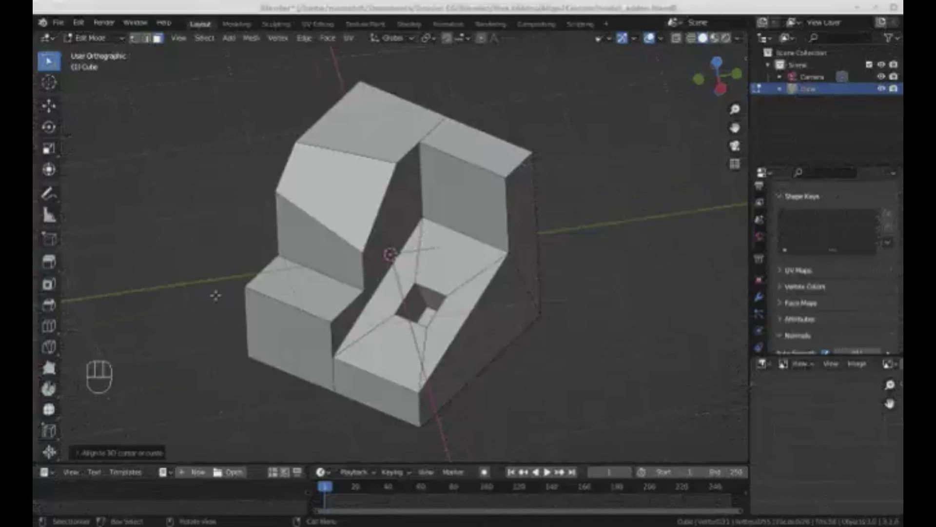
- Re-align the view to the custom orientation after orbiting, stepping it around again
middle_click_drag(216, 295, 247, 322)
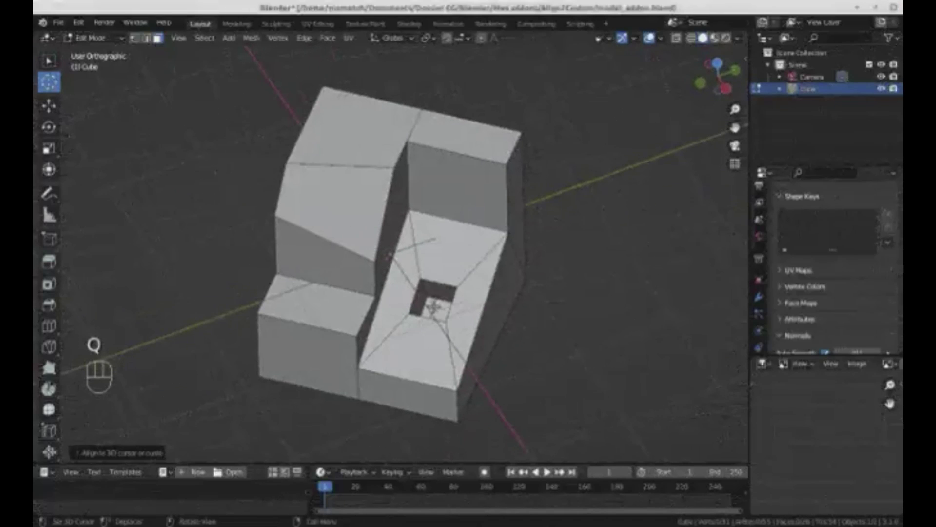
key("alt+KP_8")
key("alt+KP_5")
key("alt+KP_6")
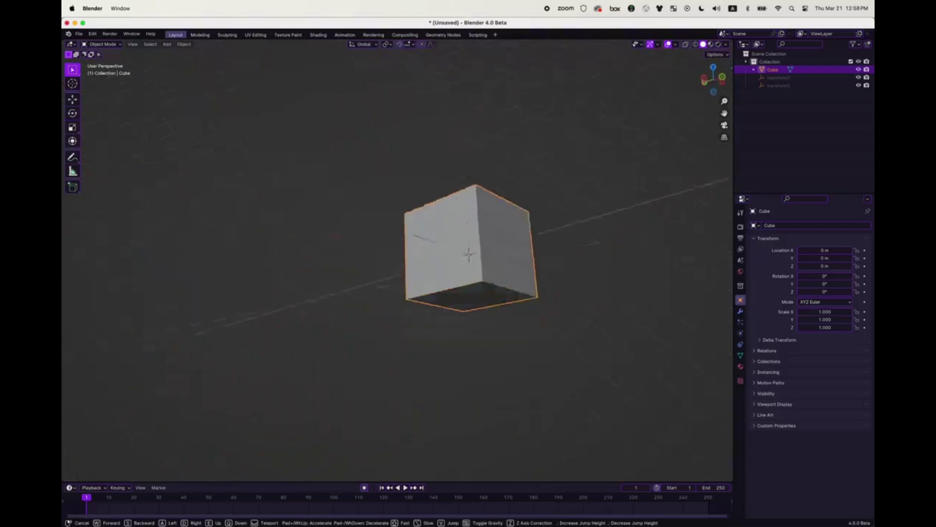
key("w")
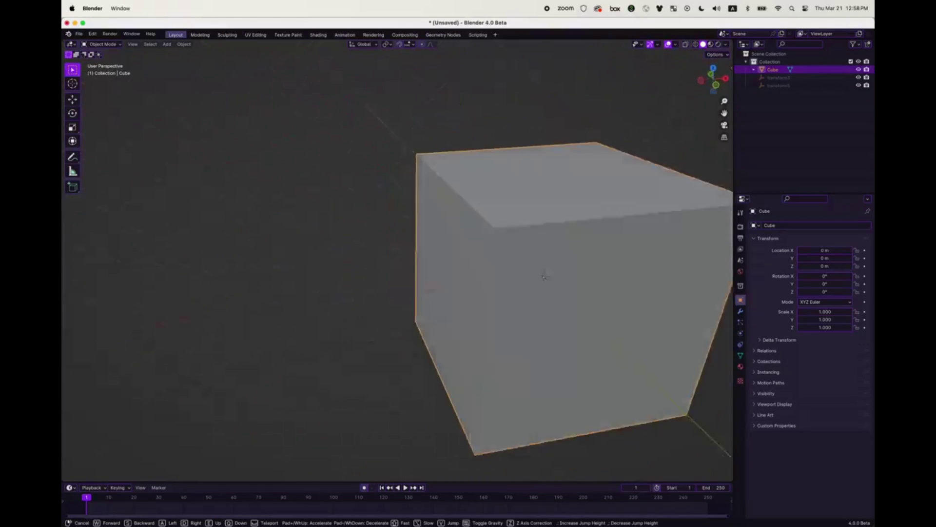
key("s")
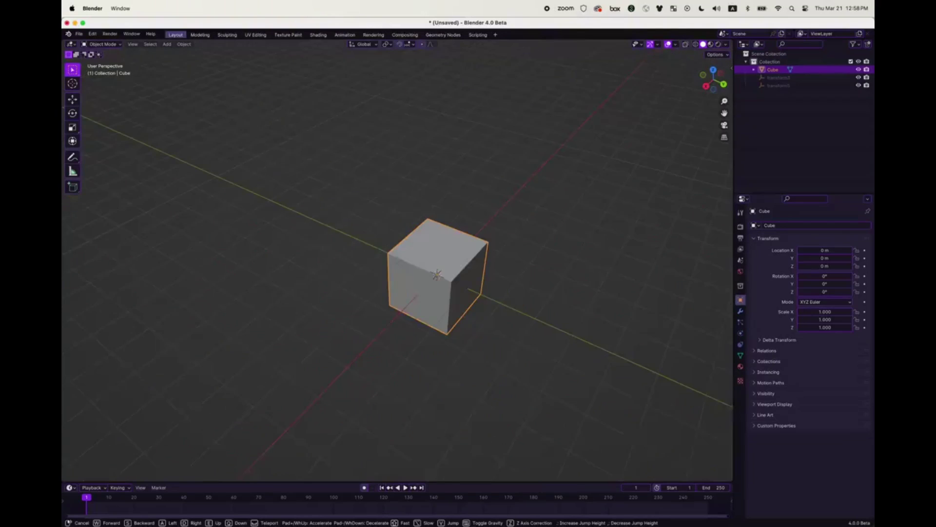
left_click(564, 250)
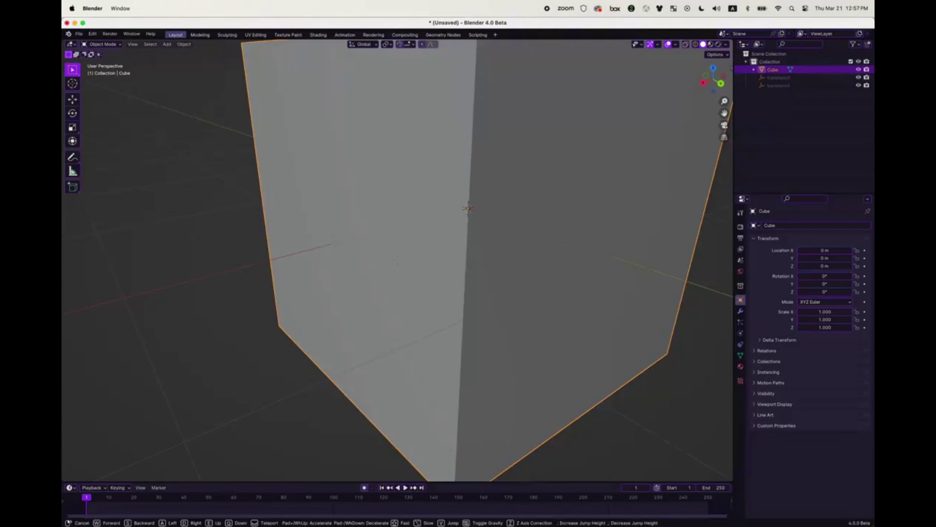
key("s")
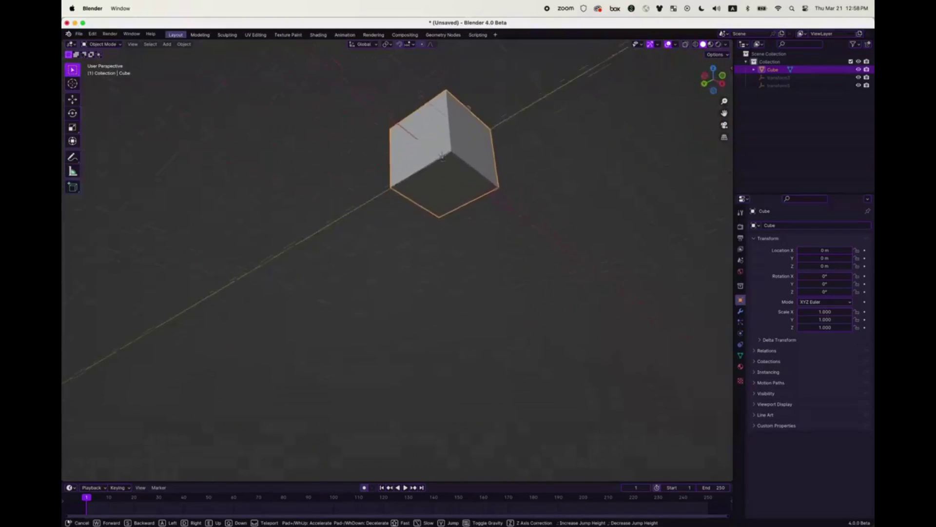
key("w")
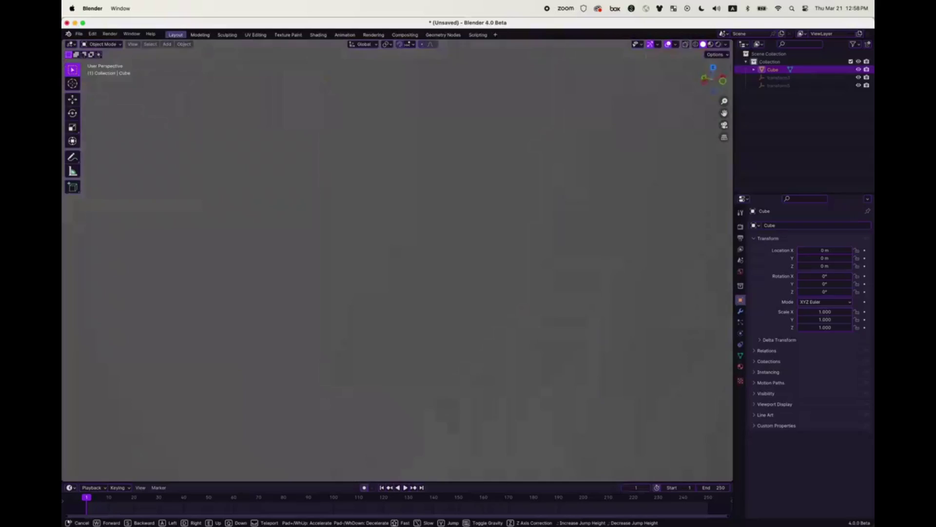
key("s")
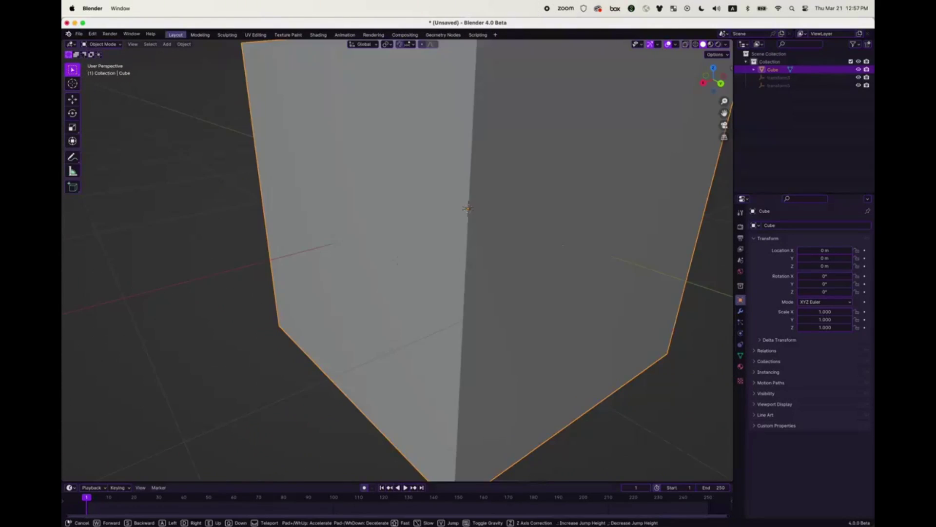
key("s")
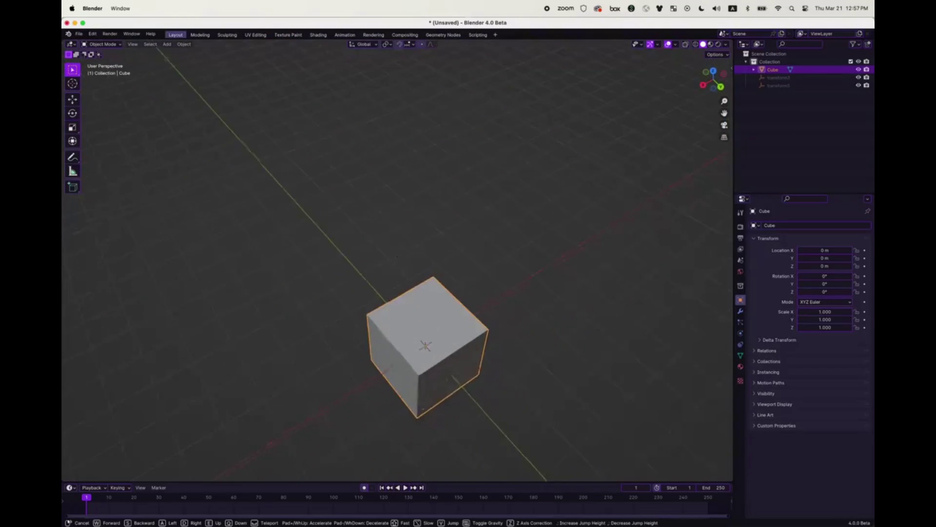
key("s")
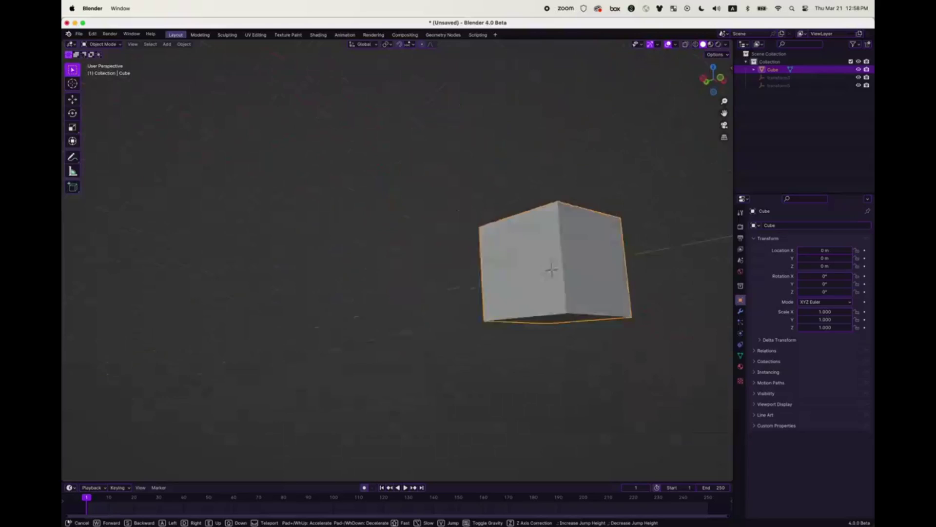
key("w")
key("s")
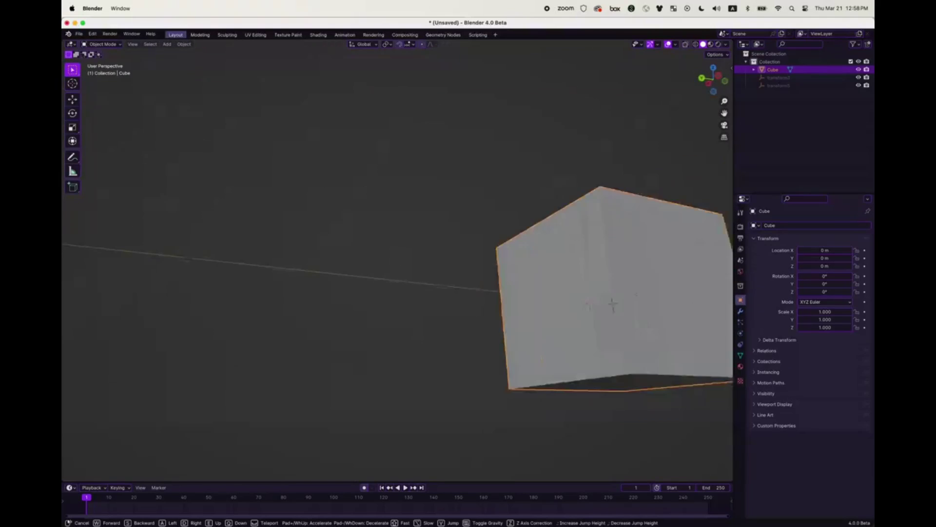
key("s")
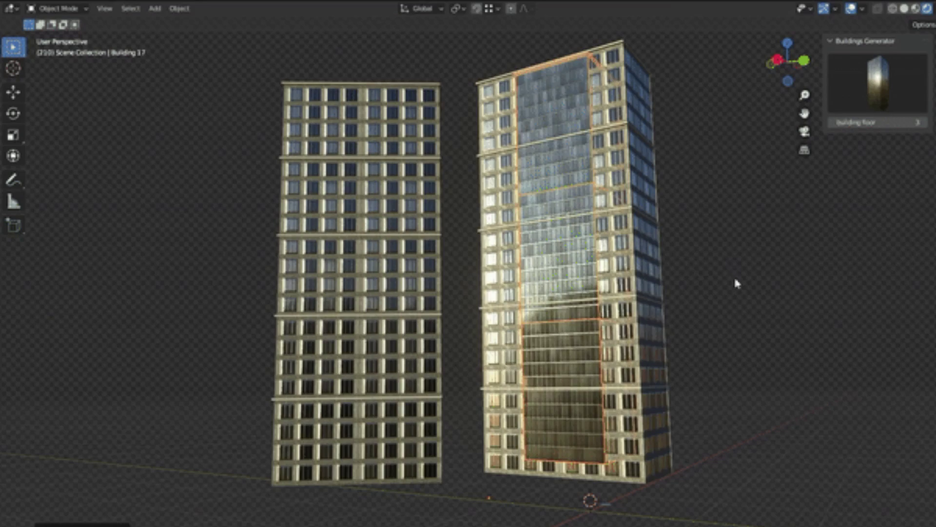
- Duplicate the glass building section and stretch the right tower along X
key("shift+d")
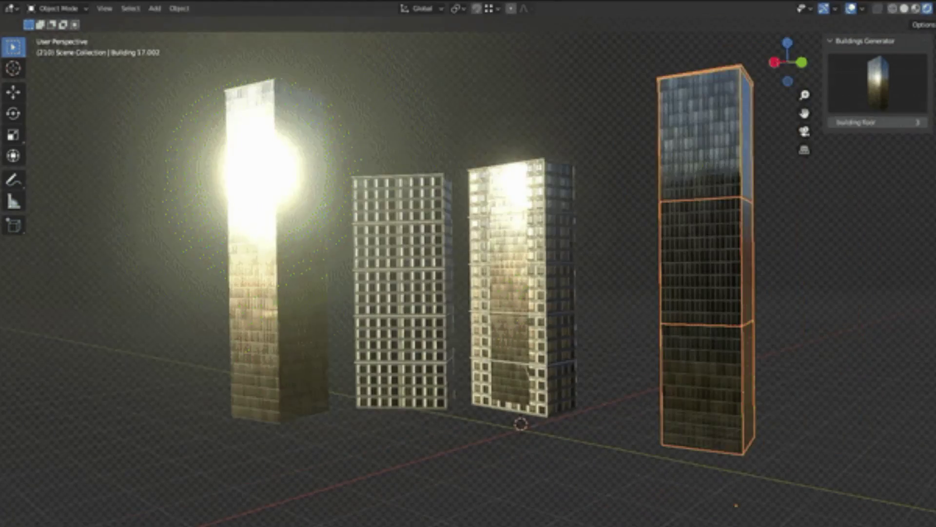
key("s")
key("x")
left_click(629, 334)
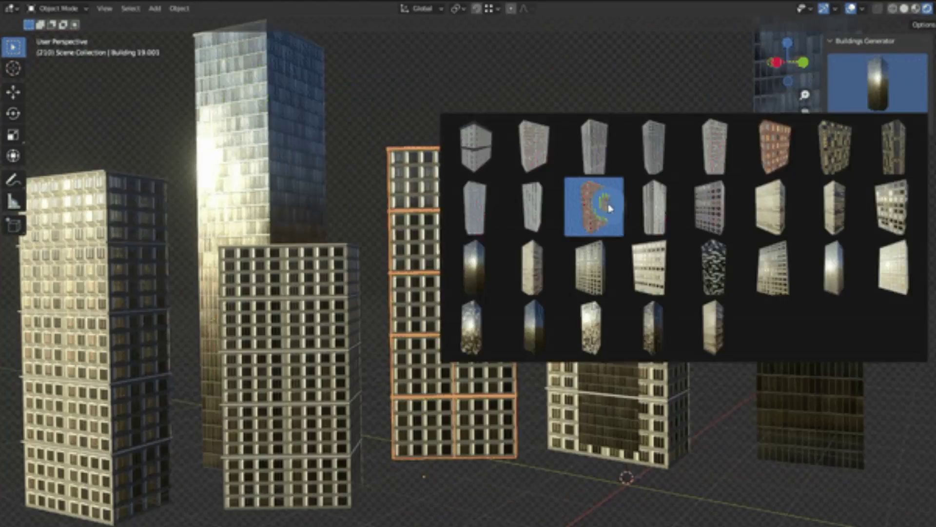
- Add a brick building and rotate it about 82 degrees around Z
left_click(605, 203)
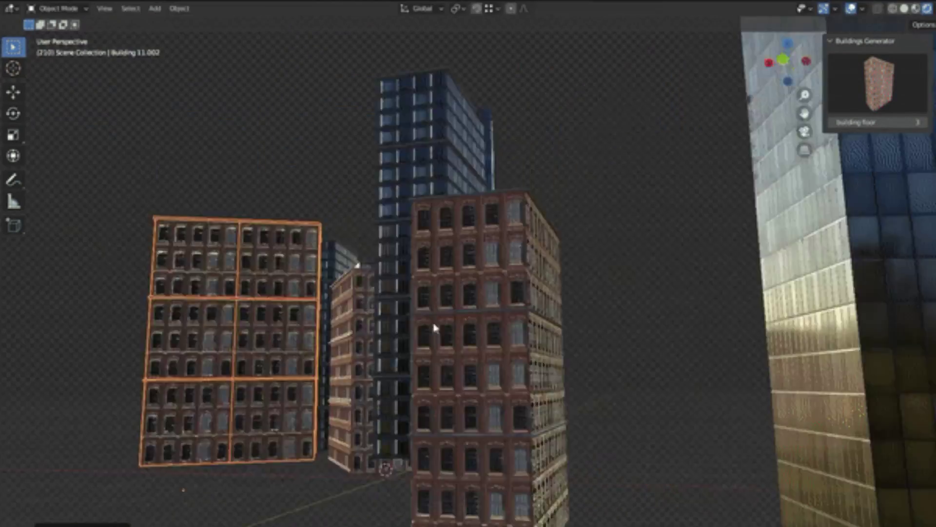
key("r")
key("z")
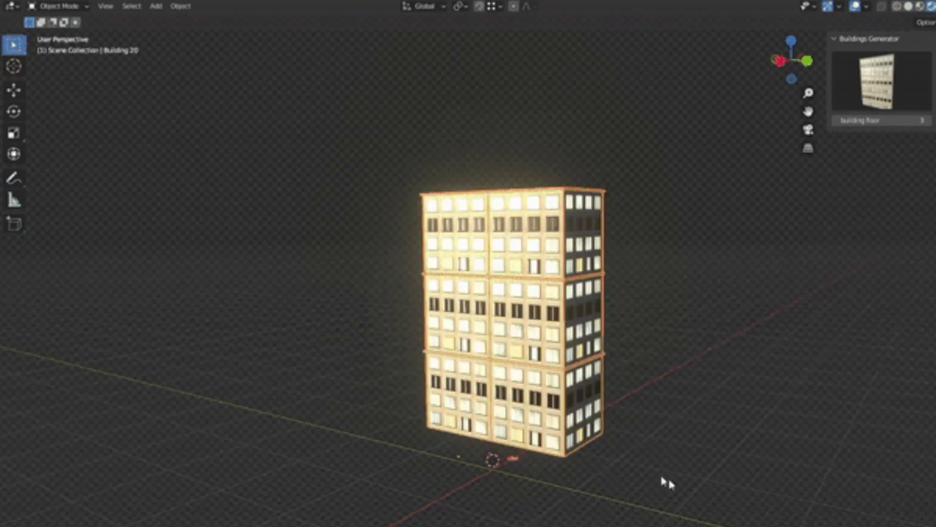
- Change Building 20's floor style, add floors, and duplicate it
left_click(927, 120)
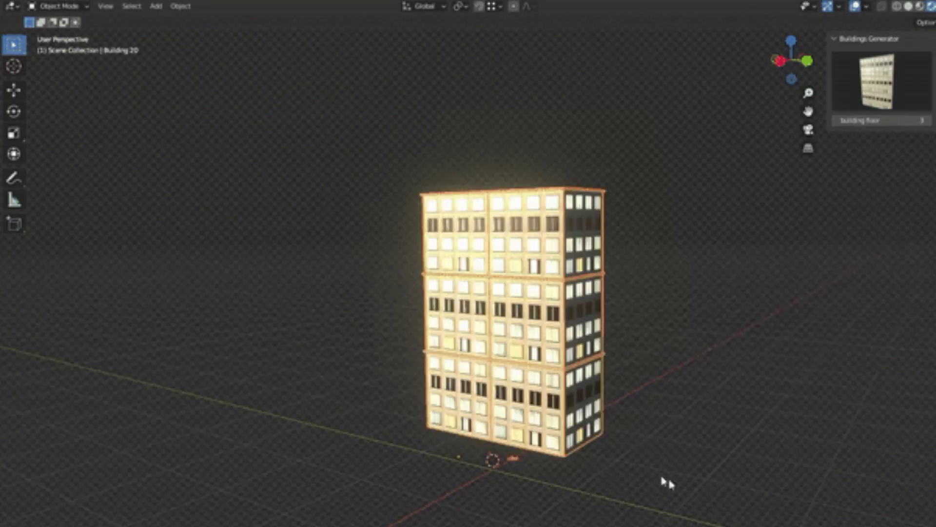
left_click(927, 120)
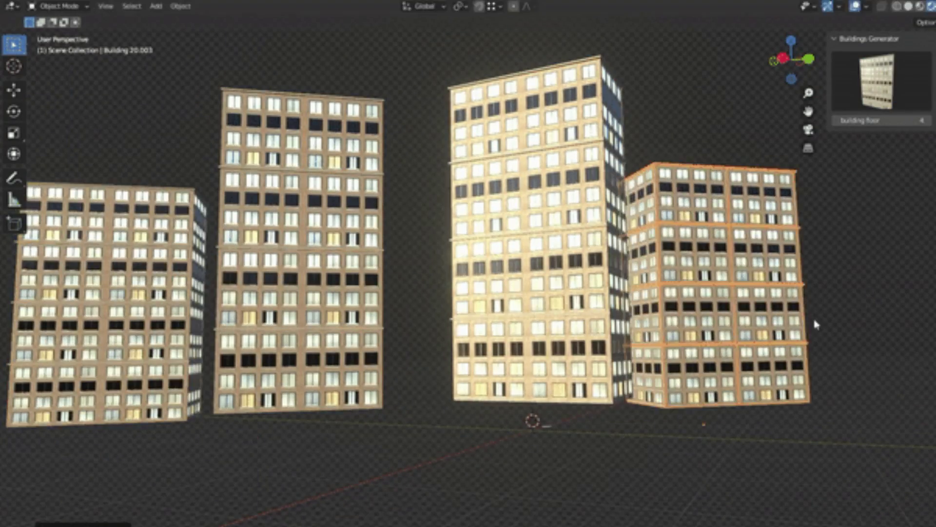
key("shift+d")
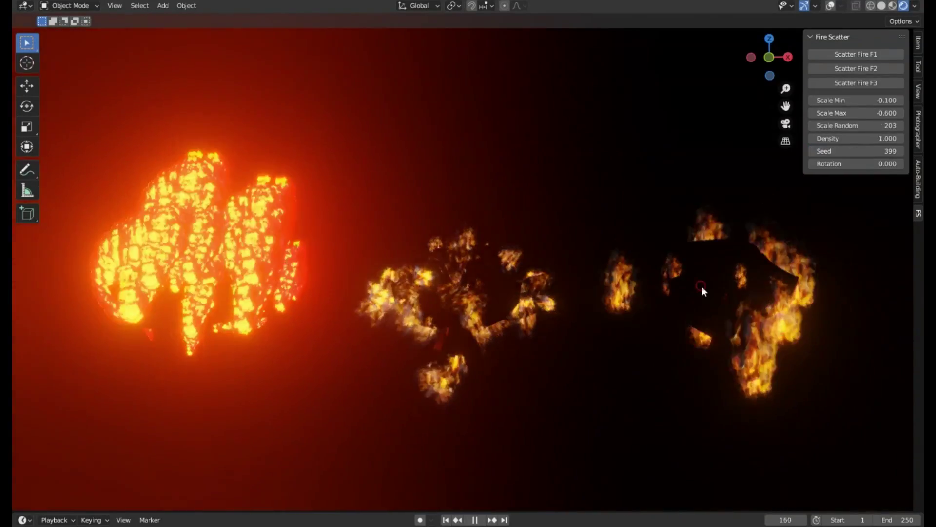
- Scatter fire over the middle and left monkeys, adjusting minimum flame scale and zeroing left density
left_click_drag(839, 99, 824, 100)
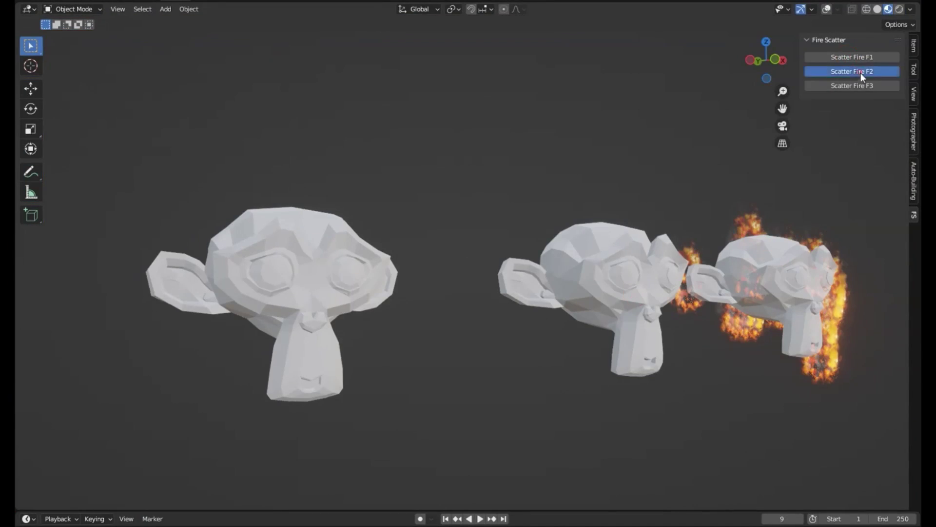
left_click(860, 72)
left_click(865, 87)
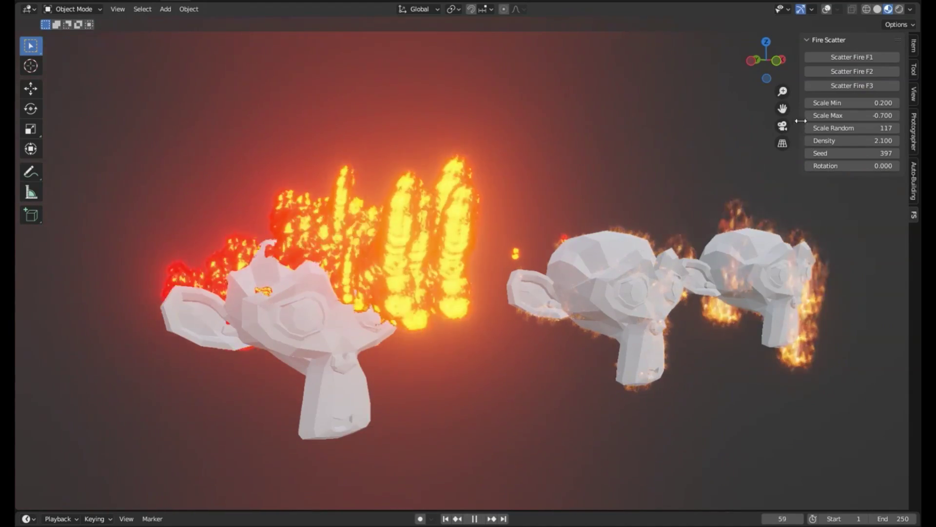
mouse_move(851, 103)
left_mouse_down()
mouse_move(883, 103)
mouse_move(851, 103)
left_mouse_up()
mouse_move(858, 140)
left_mouse_down()
mouse_move(829, 140)
mouse_move(878, 141)
mouse_move(848, 153)
mouse_move(838, 153)
mouse_move(861, 153)
mouse_move(856, 140)
mouse_move(830, 140)
mouse_move(848, 141)
left_mouse_up()
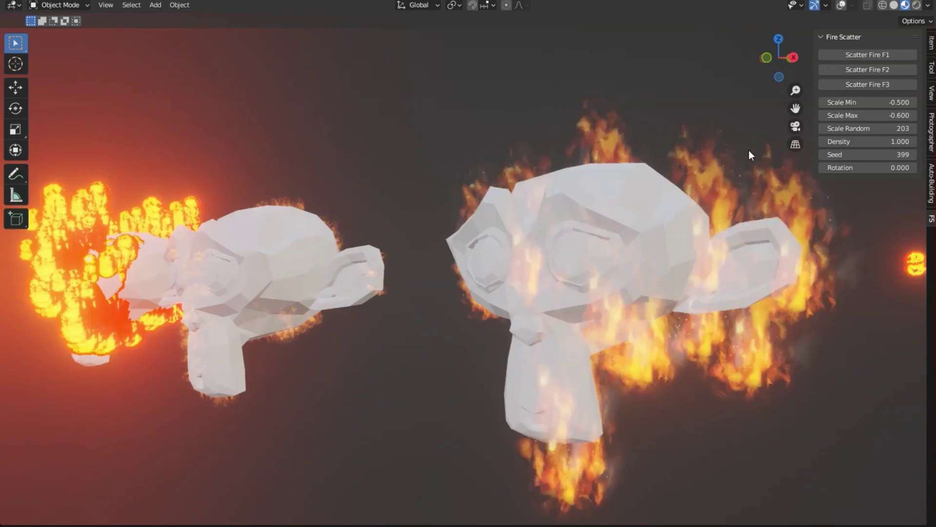
- Set minimum flame scale 0.200, raise right-monkey density, flame scale 0.020, density factor zero
left_click_drag(861, 102, 900, 102)
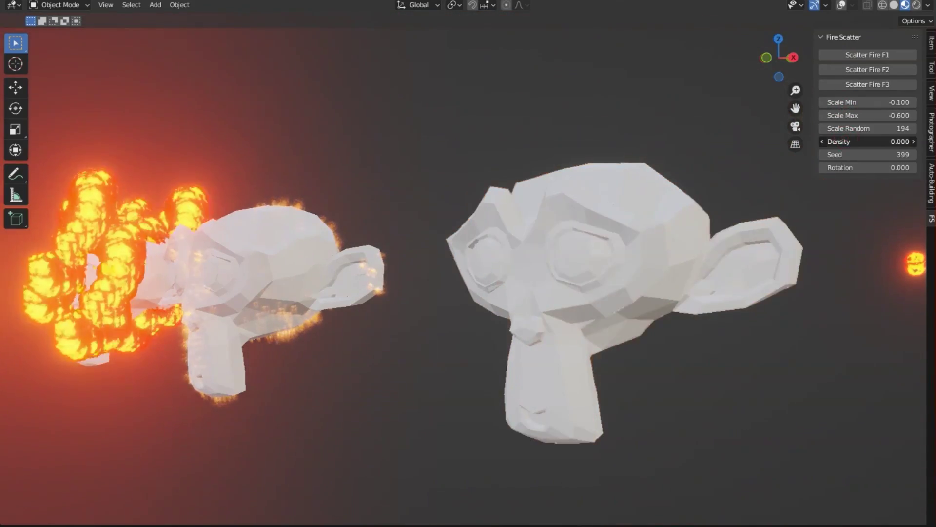
mouse_move(858, 141)
left_mouse_down()
mouse_move(888, 142)
mouse_move(853, 154)
left_mouse_up()
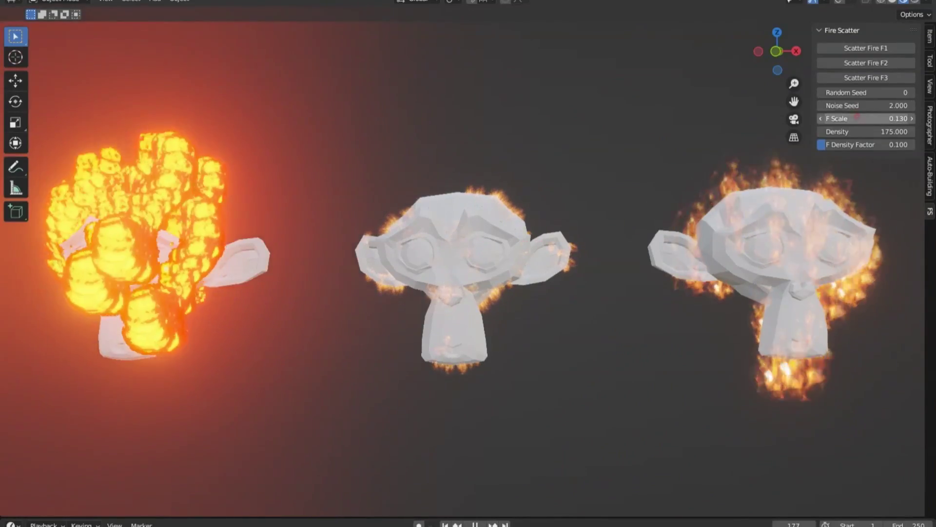
mouse_move(857, 118)
left_mouse_down()
mouse_move(824, 118)
mouse_move(845, 118)
left_mouse_up()
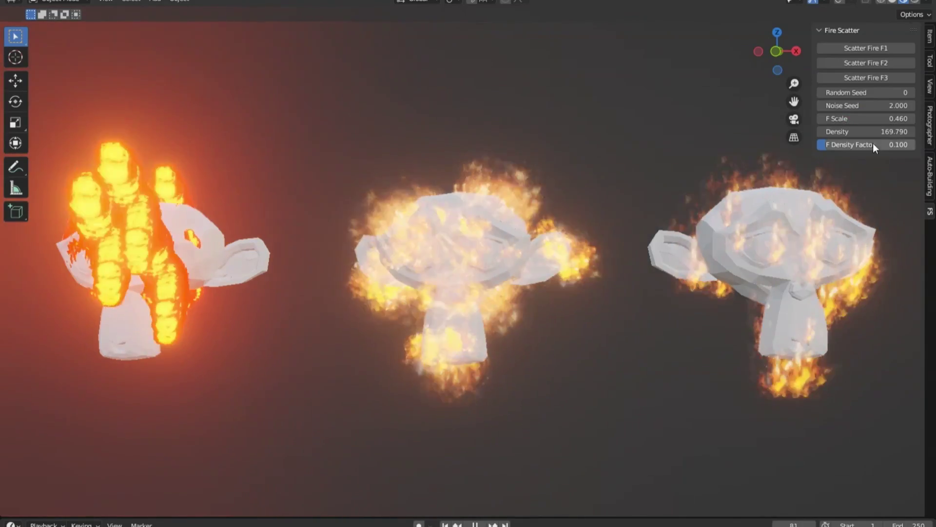
left_click_drag(873, 148, 855, 148)
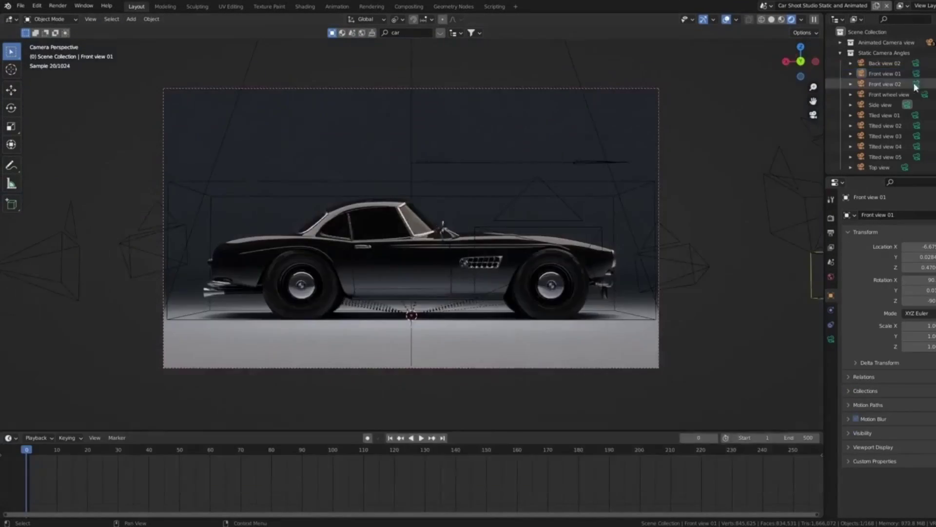
- View the car studio through the cameras under Static Camera Angles in the Outliner
left_click(916, 63)
left_click(925, 94)
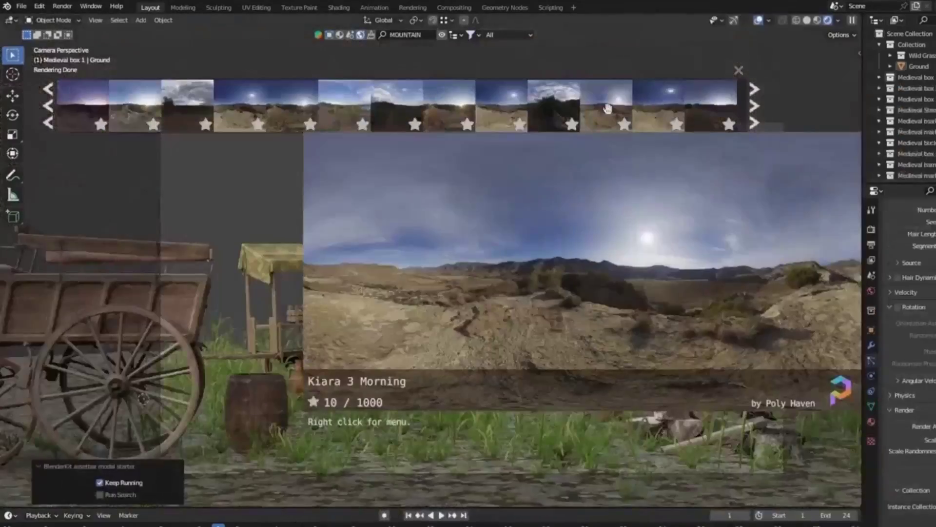
- Apply the Kiara 3 Morning HDRI as the medieval market scene's world background
left_click(619, 129)
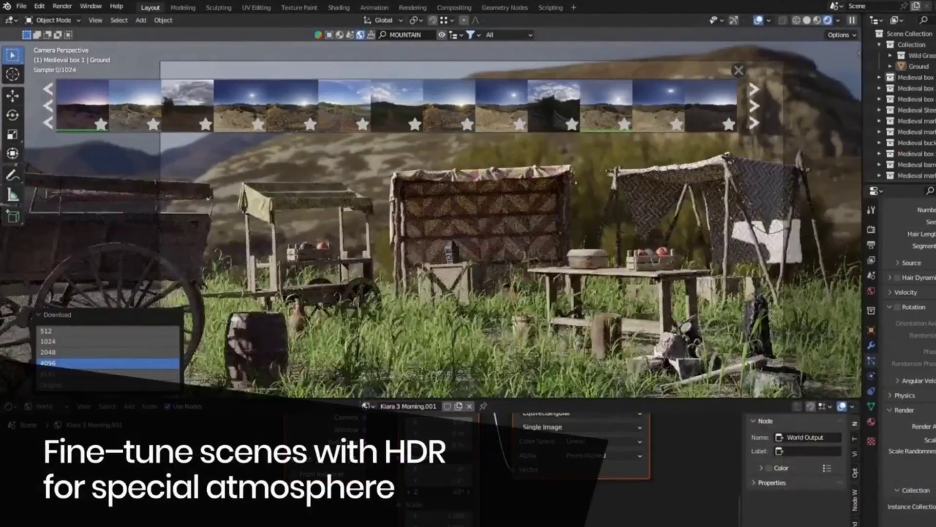